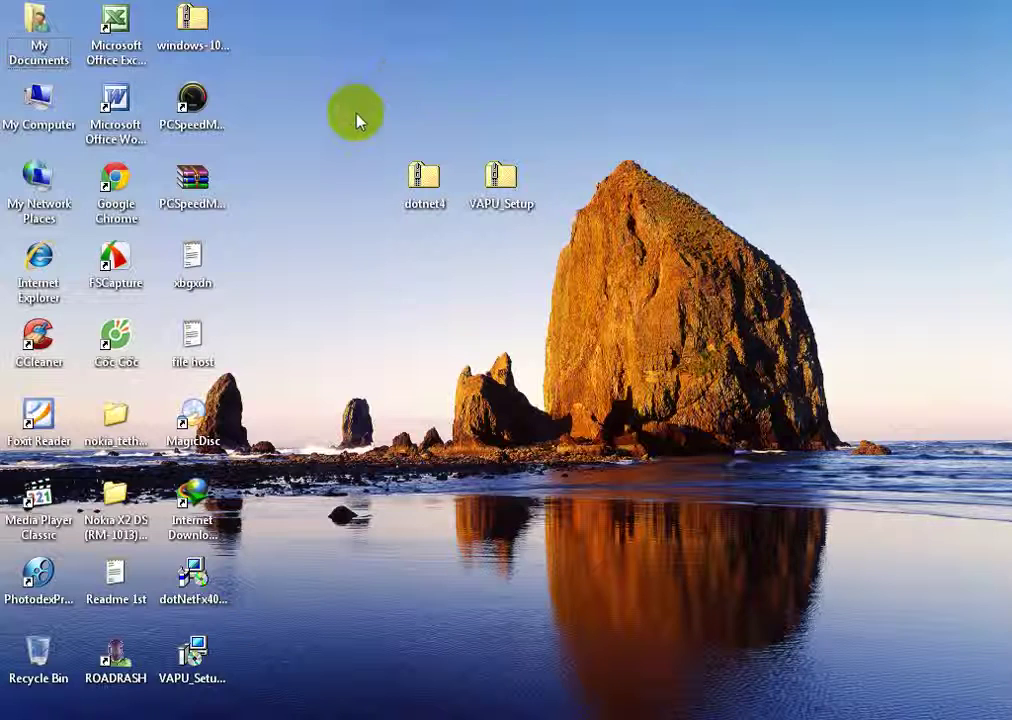
pyautogui.click(600, 186)
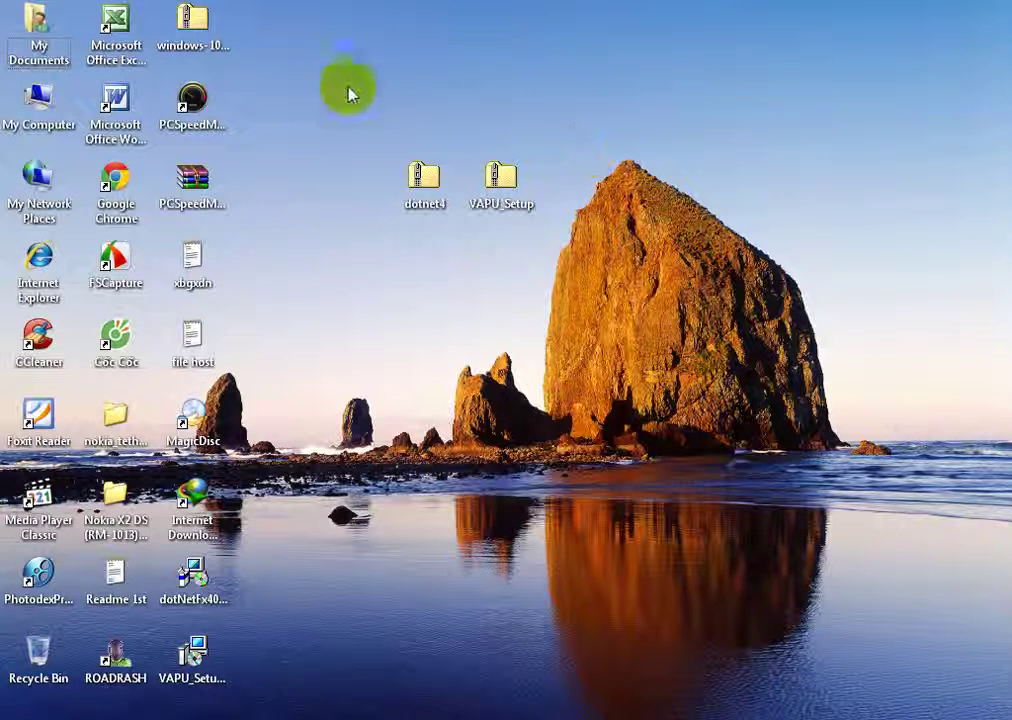
pyautogui.click(578, 289)
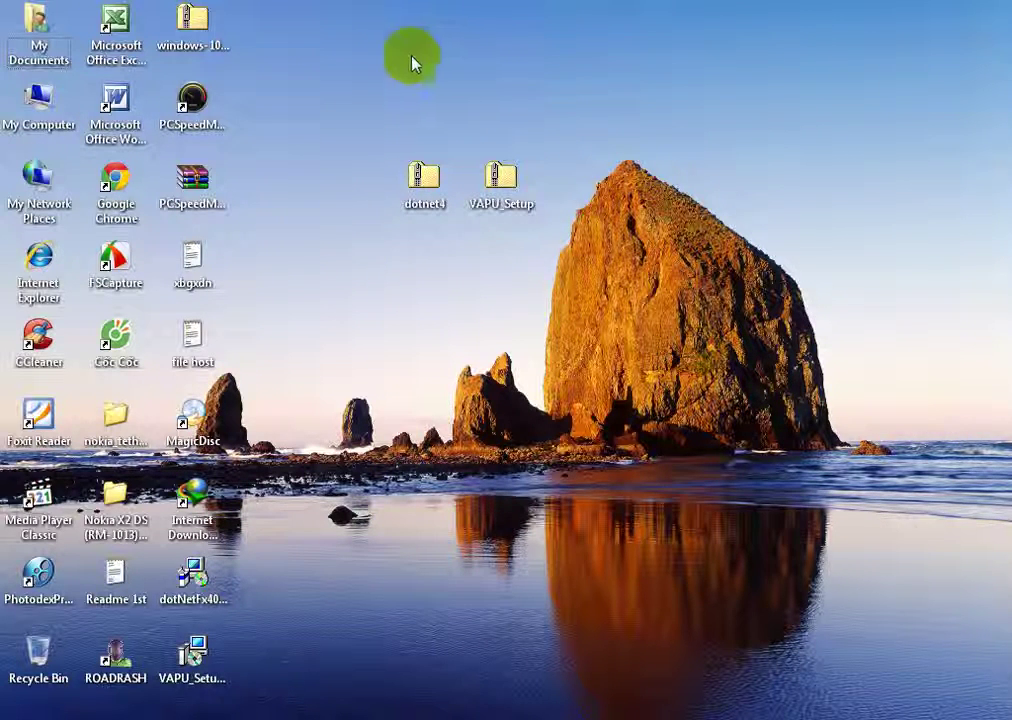
pyautogui.click(601, 270)
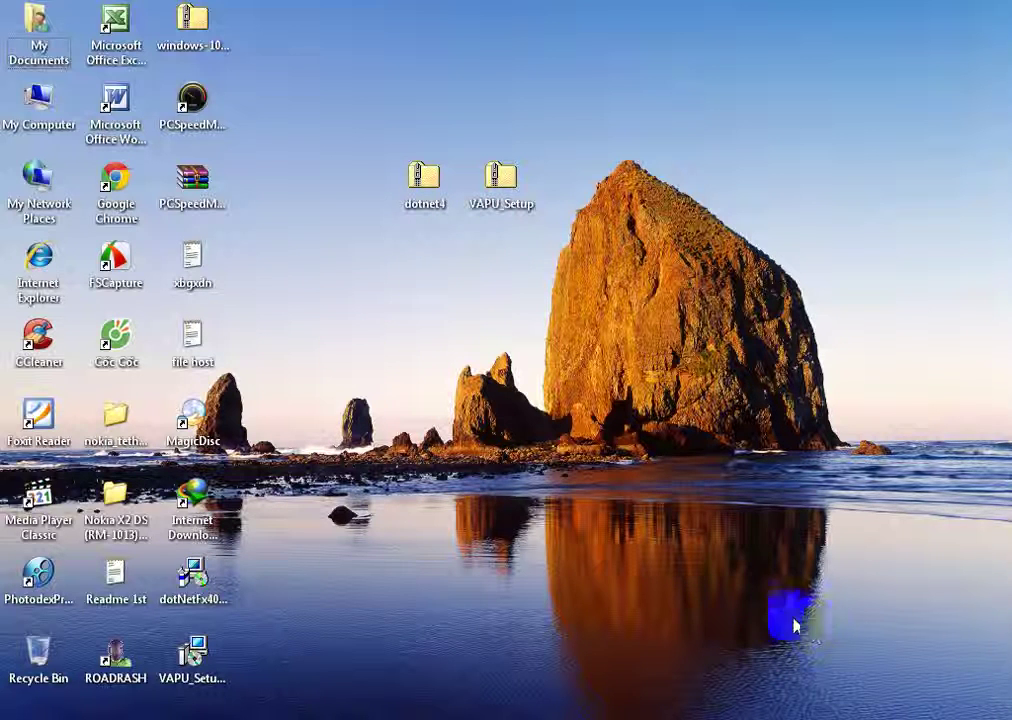
# Step: Open the properties of the Local Area Connection from the My Network Places properties
pyautogui.rightClick(42, 180)
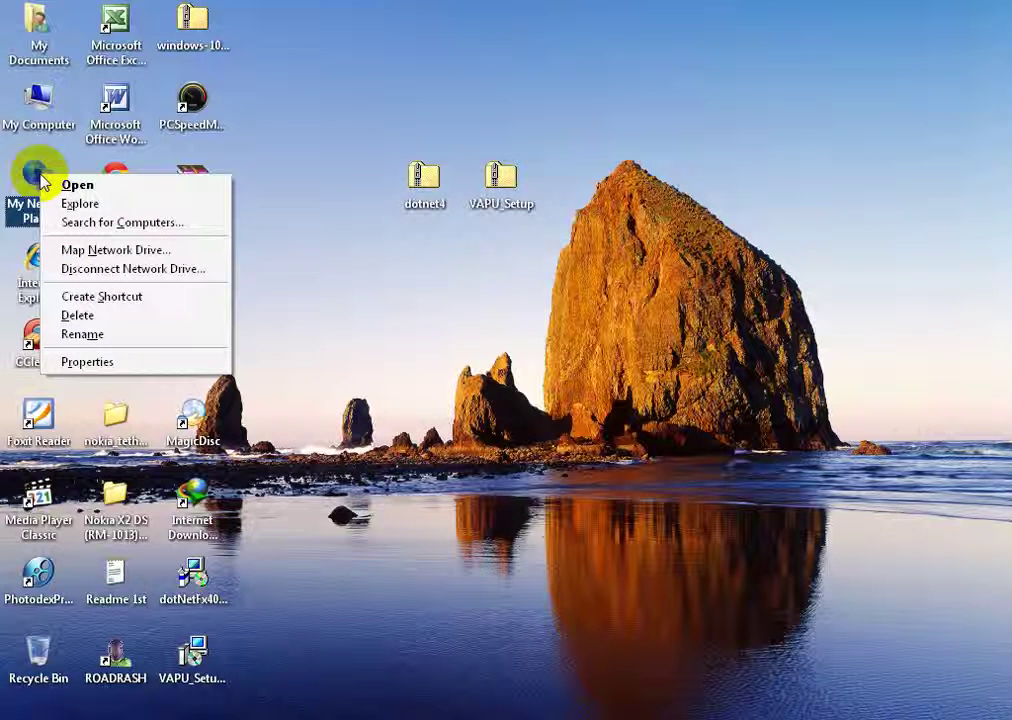
pyautogui.click(97, 362)
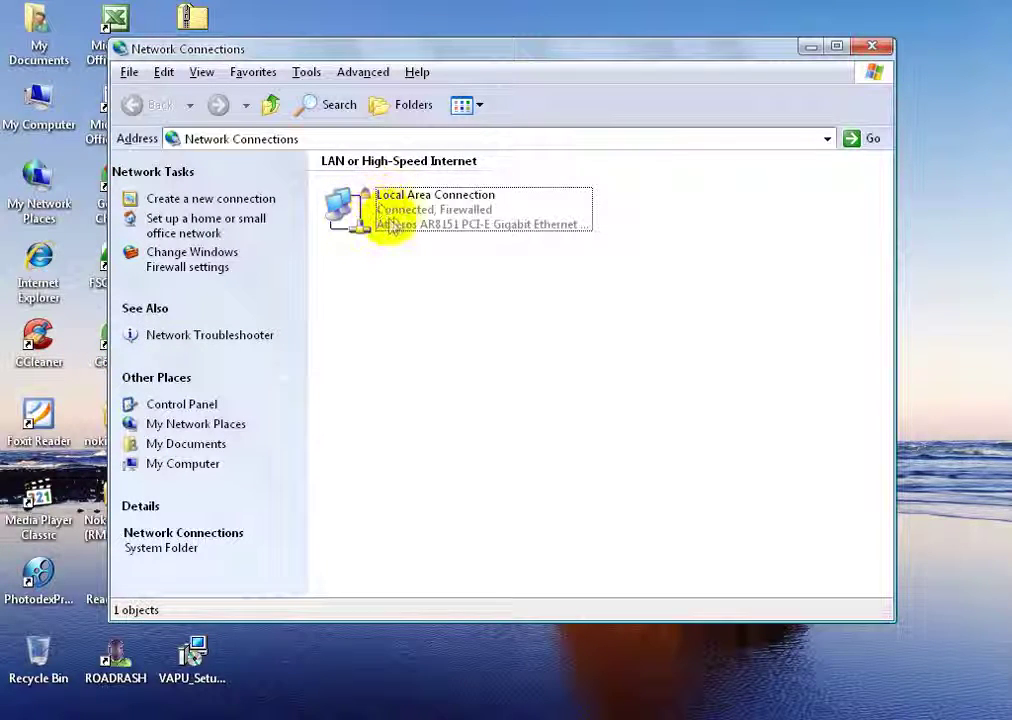
pyautogui.click(405, 218)
pyautogui.rightClick(413, 220)
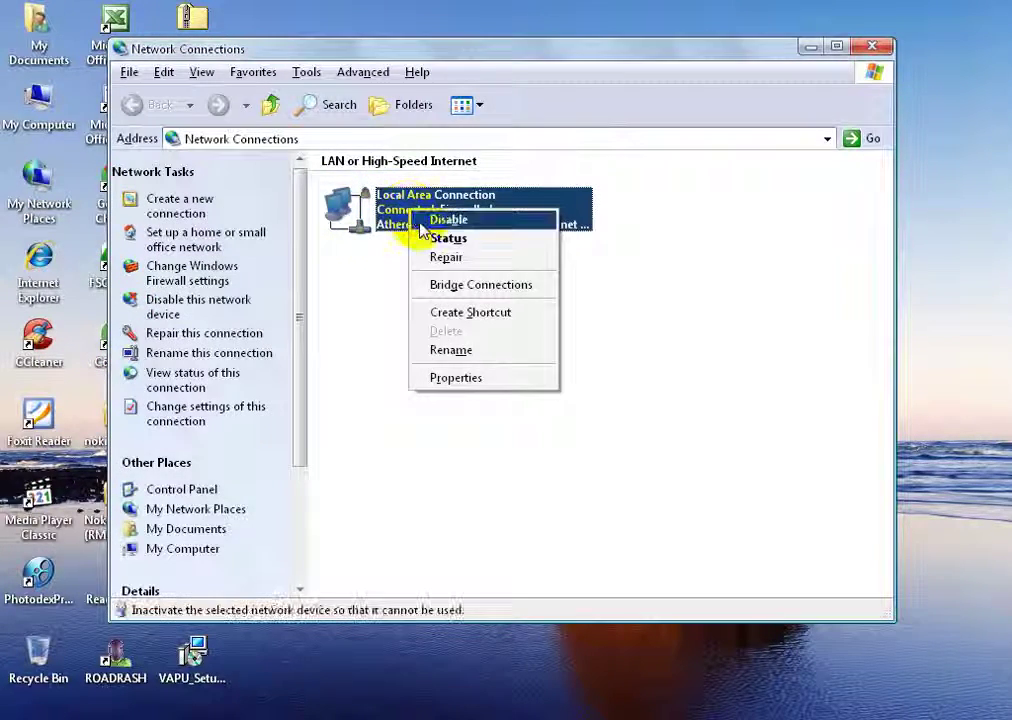
pyautogui.click(455, 379)
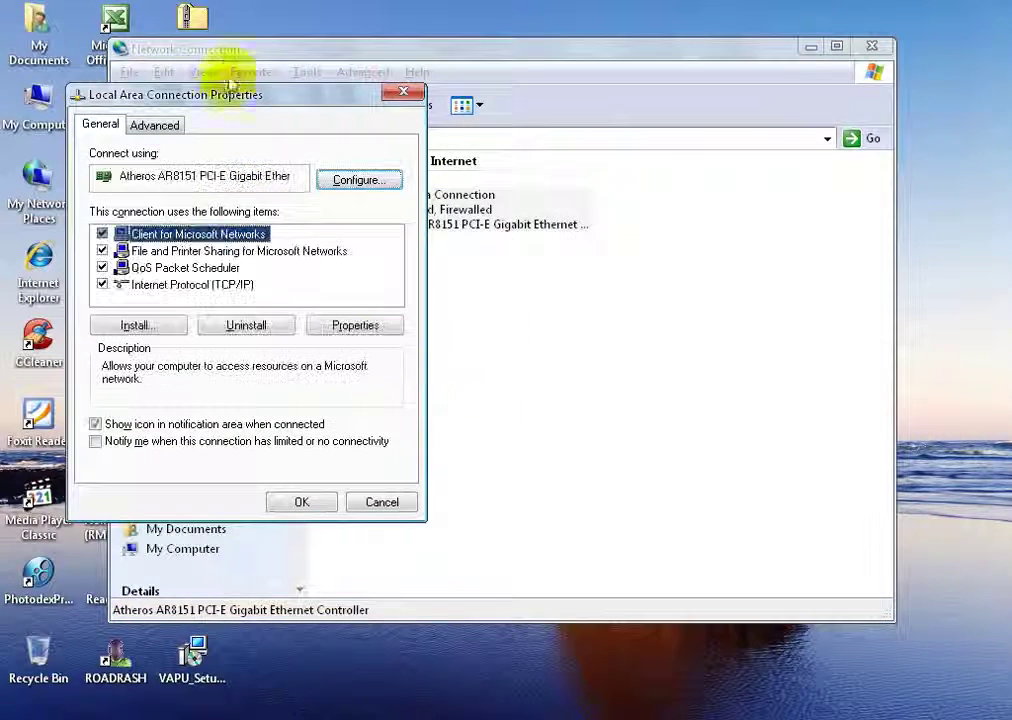
pyautogui.moveTo(229, 96); pyautogui.dragTo(446, 68)
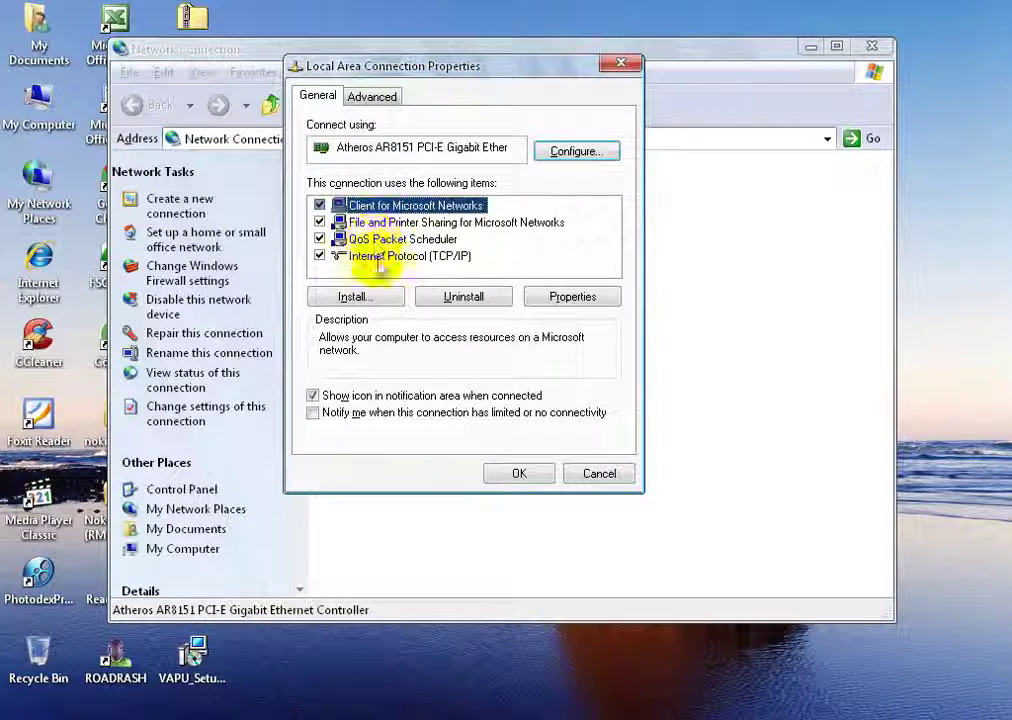
# Step: Open the Internet Protocol (TCP/IP) properties of the Local Area Connection
pyautogui.click(390, 257)
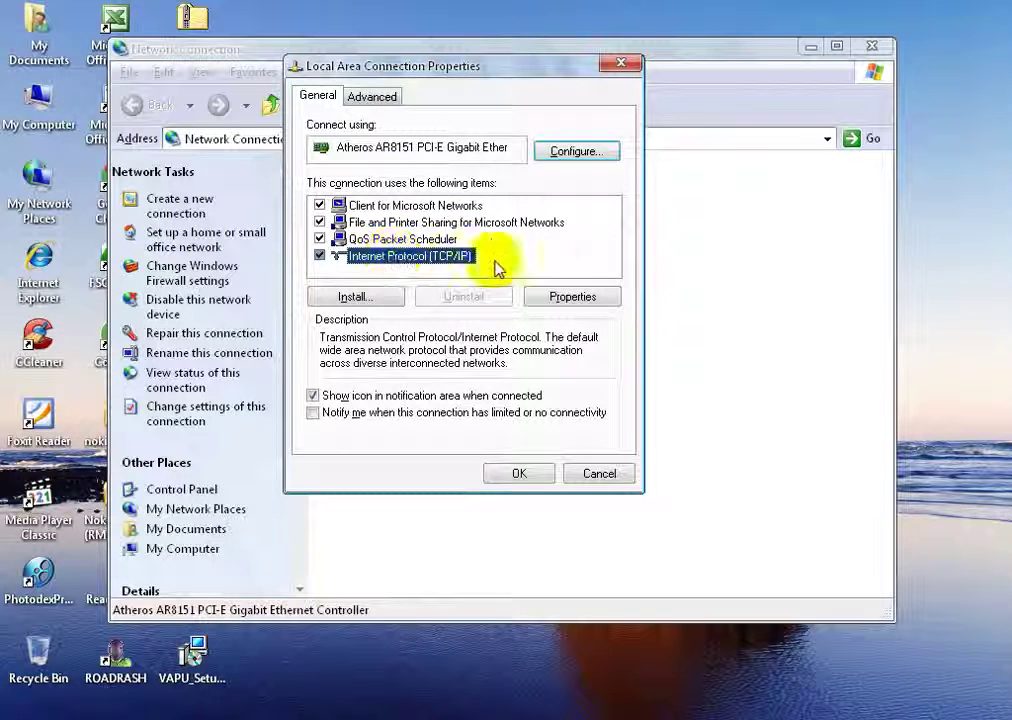
pyautogui.click(573, 297)
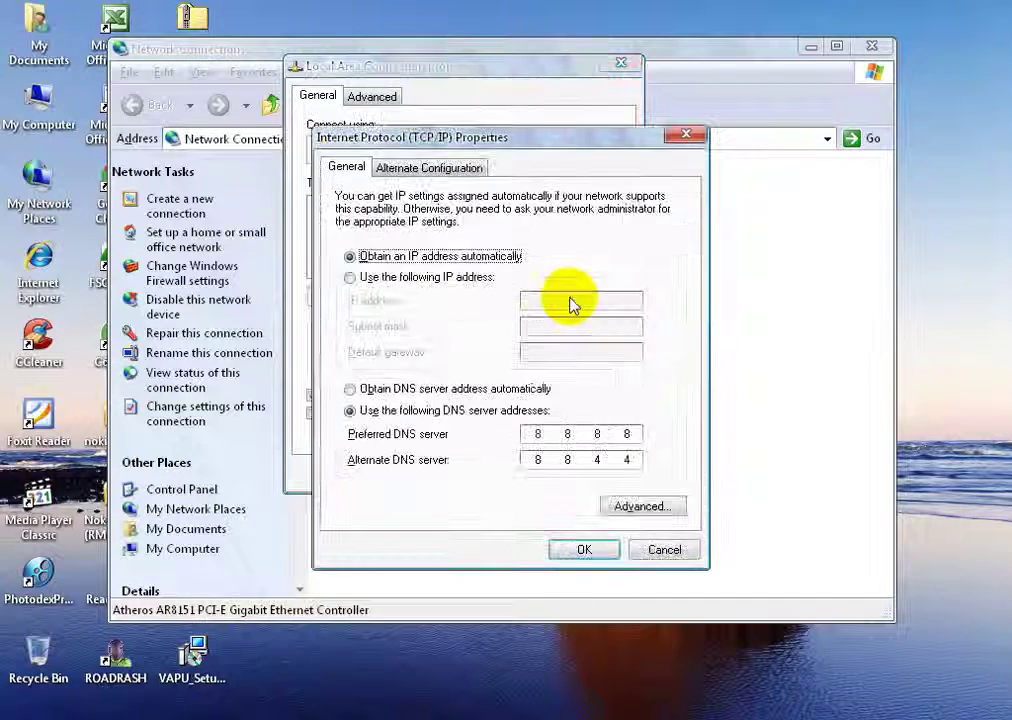
pyautogui.moveTo(538, 136); pyautogui.dragTo(541, 53)
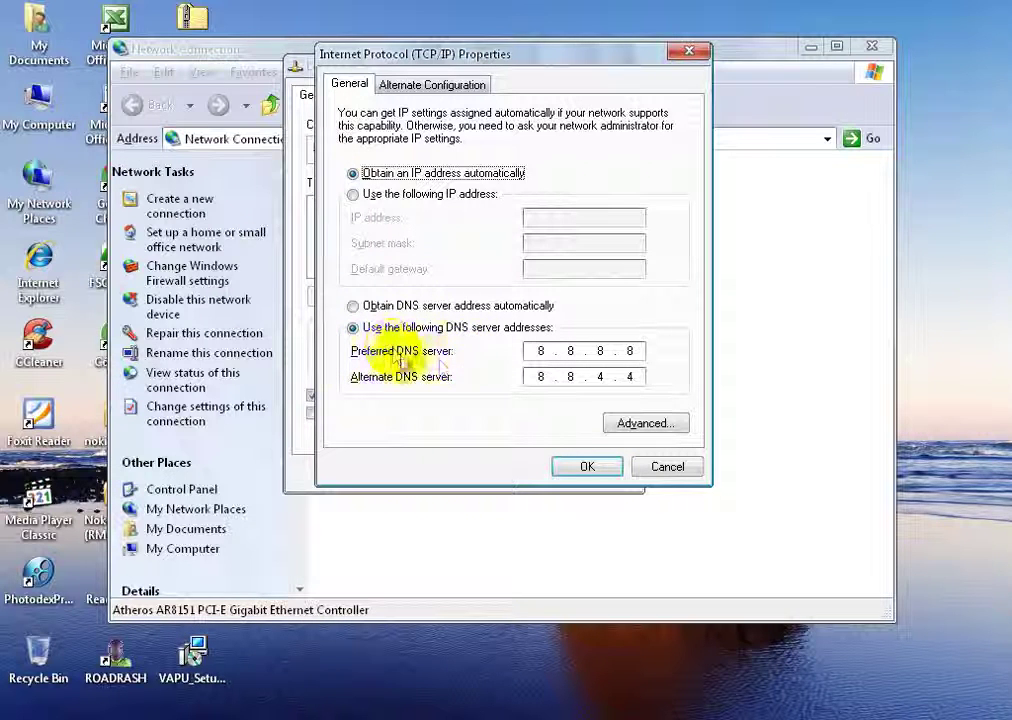
# Step: Set the preferred DNS server to 198.153.192.50
pyautogui.click(532, 352)
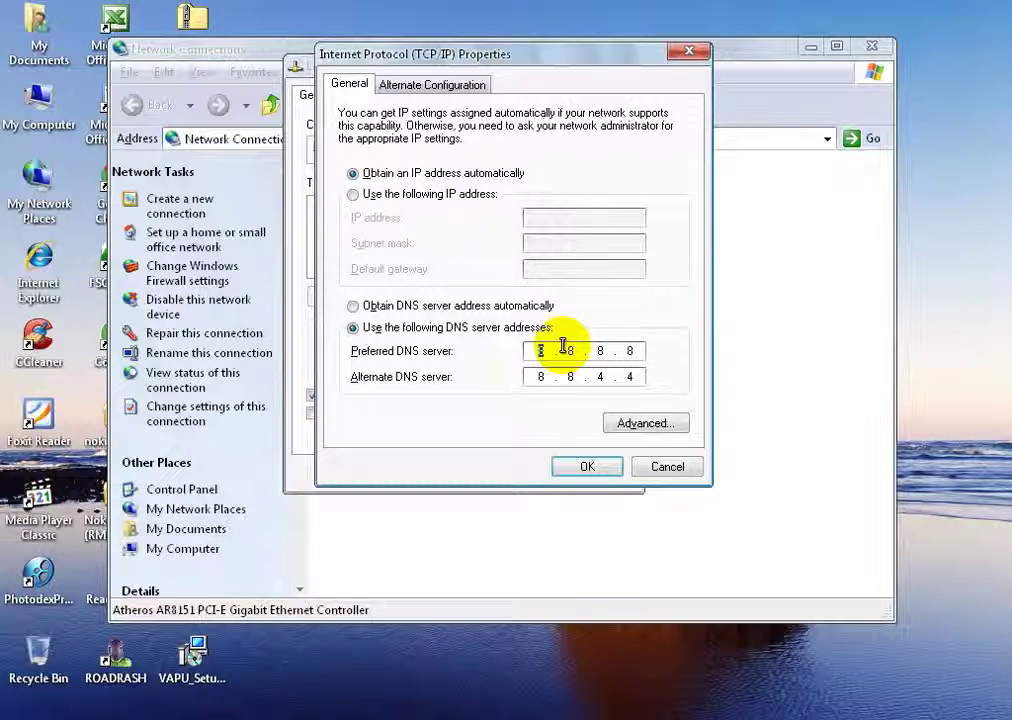
pyautogui.write('1')
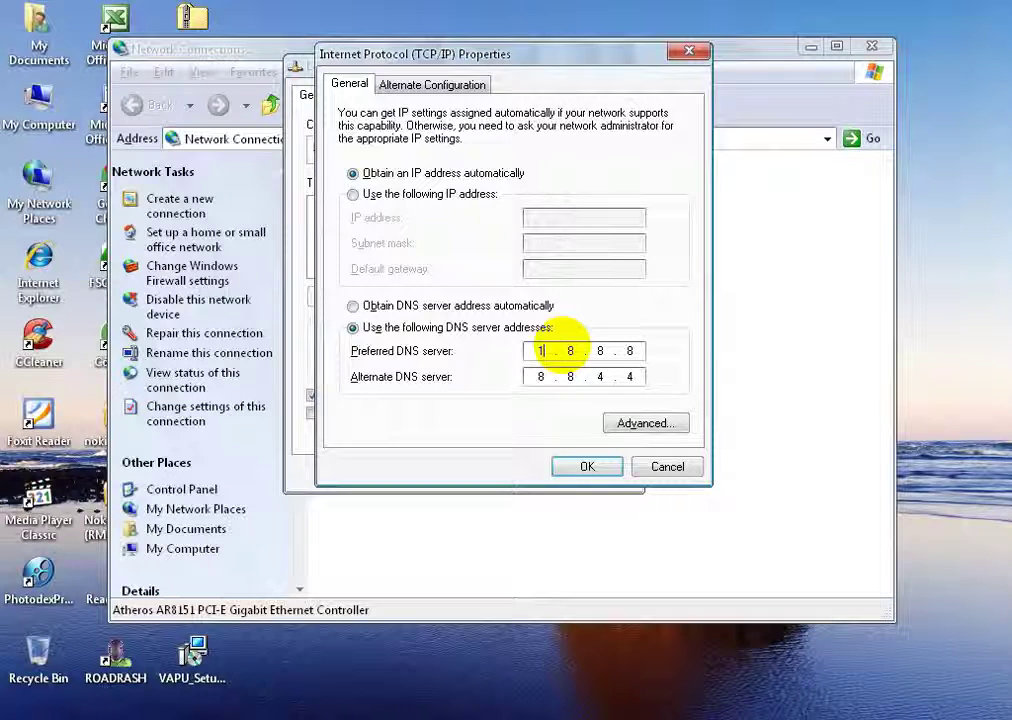
pyautogui.write('98.')
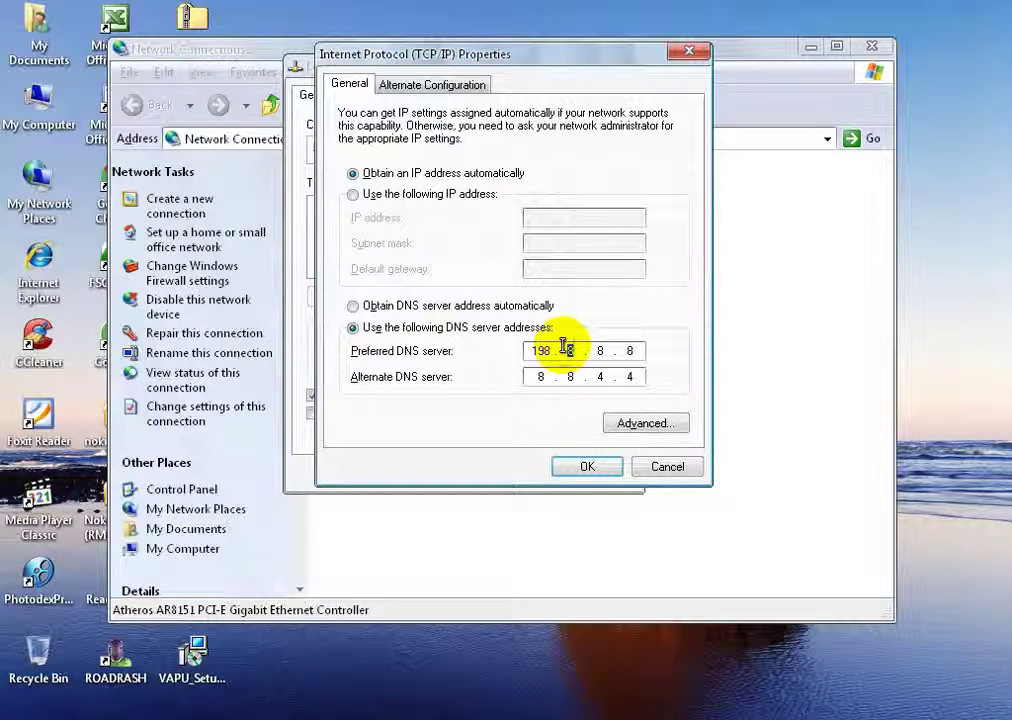
pyautogui.write('15')
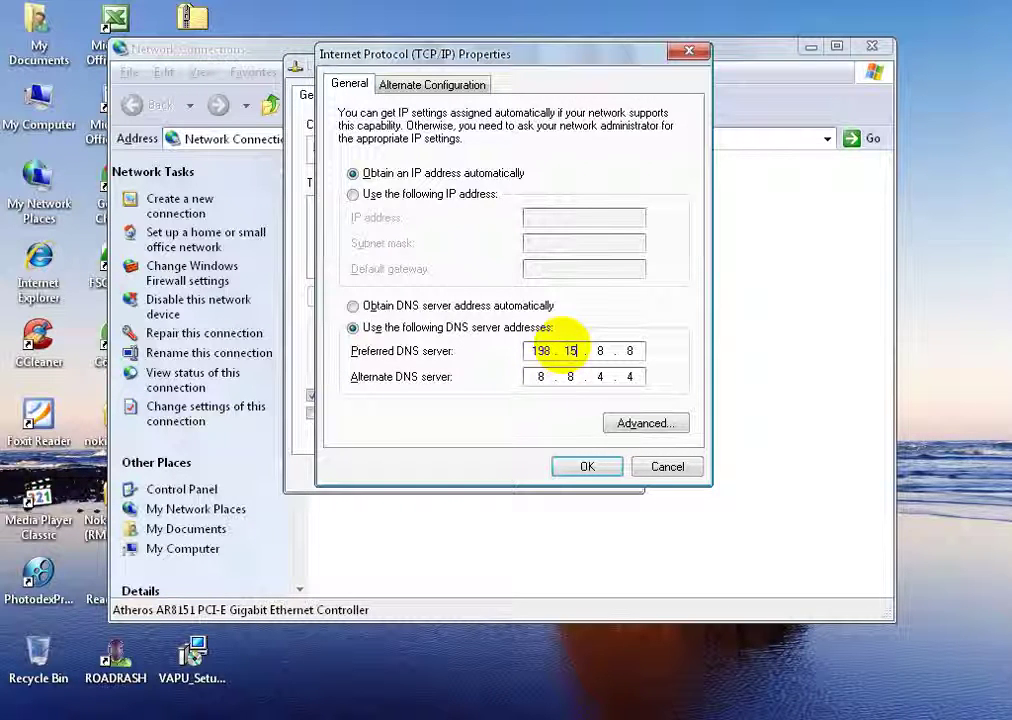
pyautogui.write('3.')
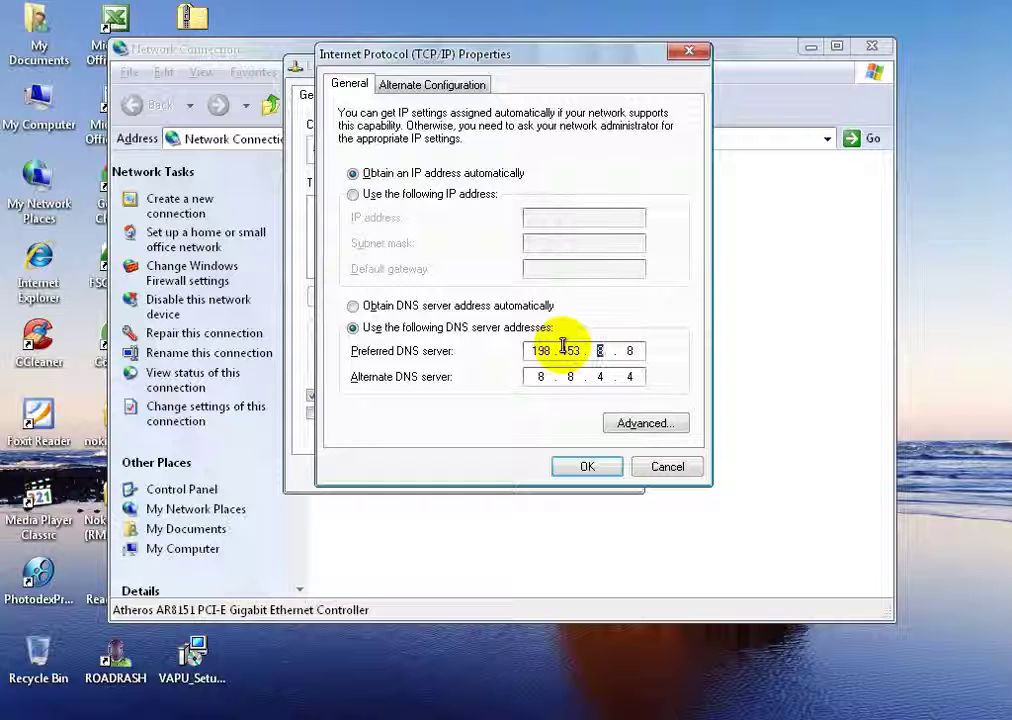
pyautogui.write('192.')
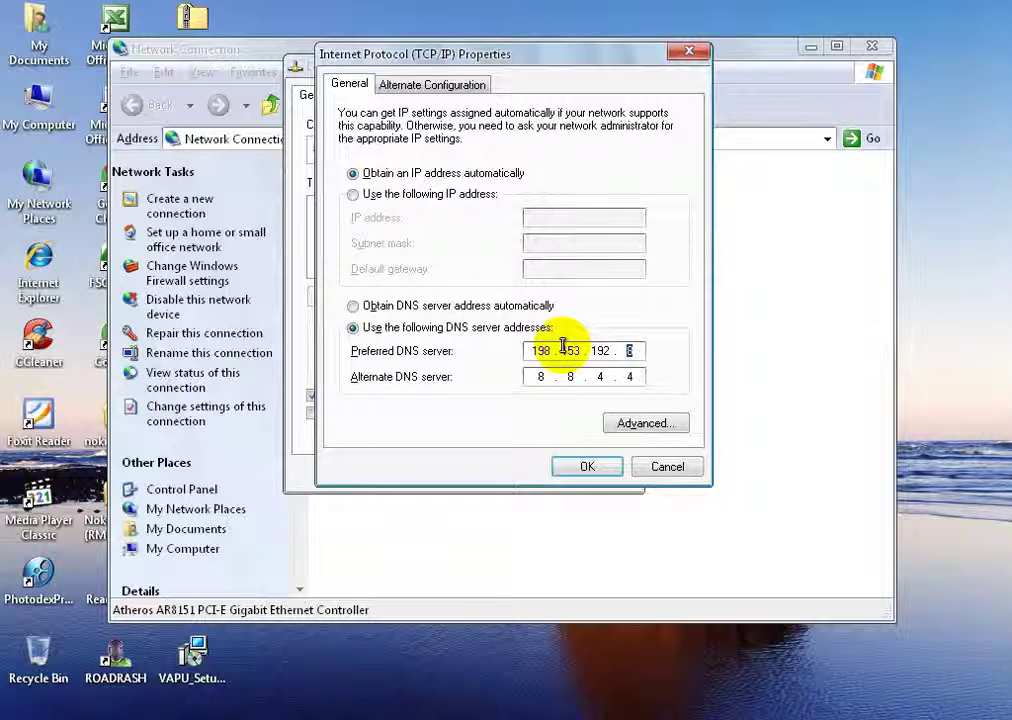
pyautogui.write('60')
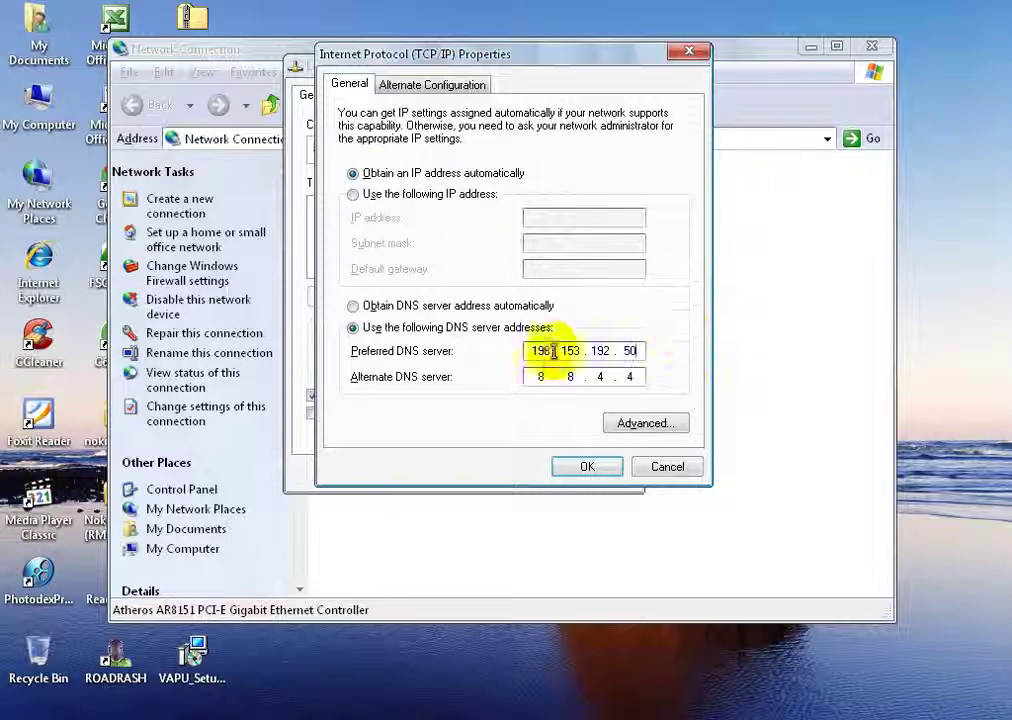
# Step: Set the alternate DNS server to 198.153.194.50, save the TCP/IP settings and close the network windows
pyautogui.click(544, 374)
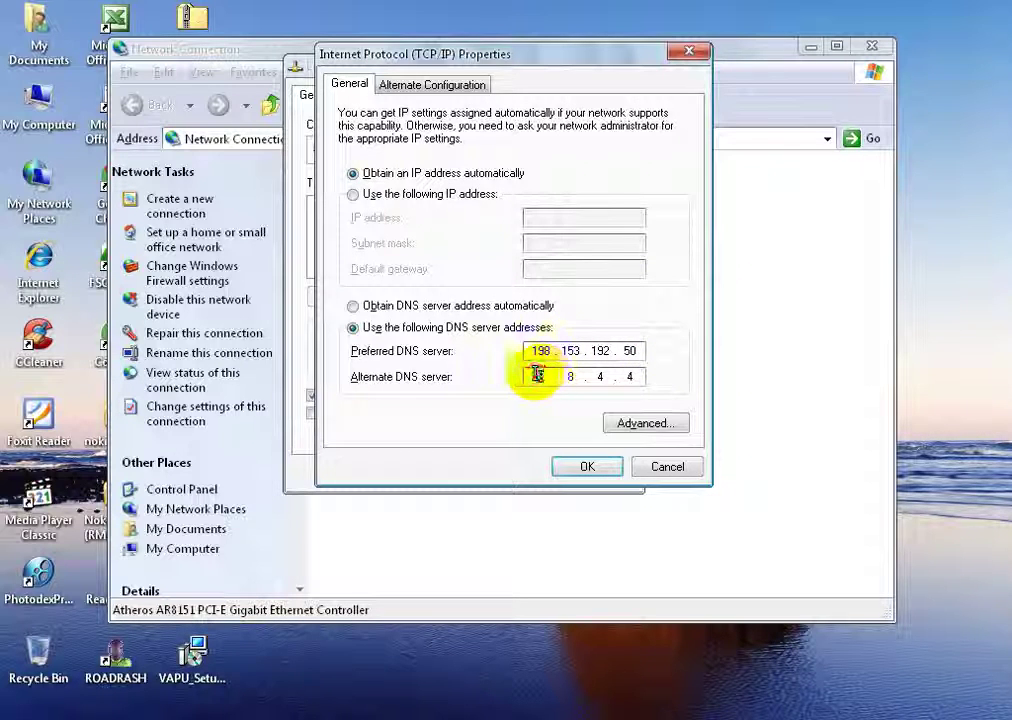
pyautogui.write('19')
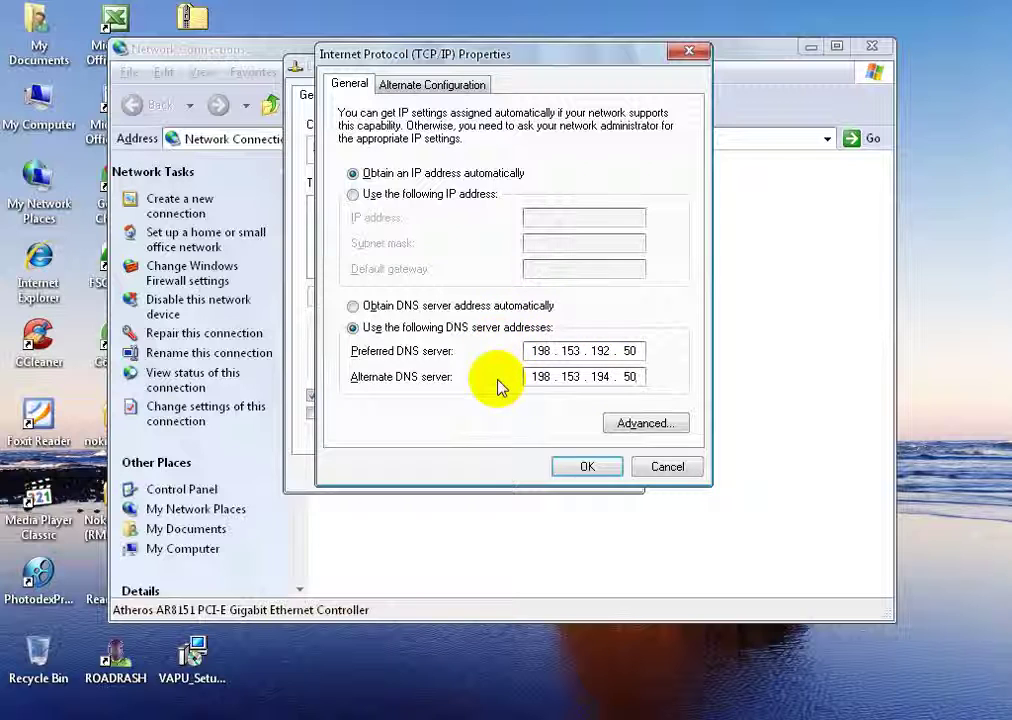
pyautogui.click(586, 470)
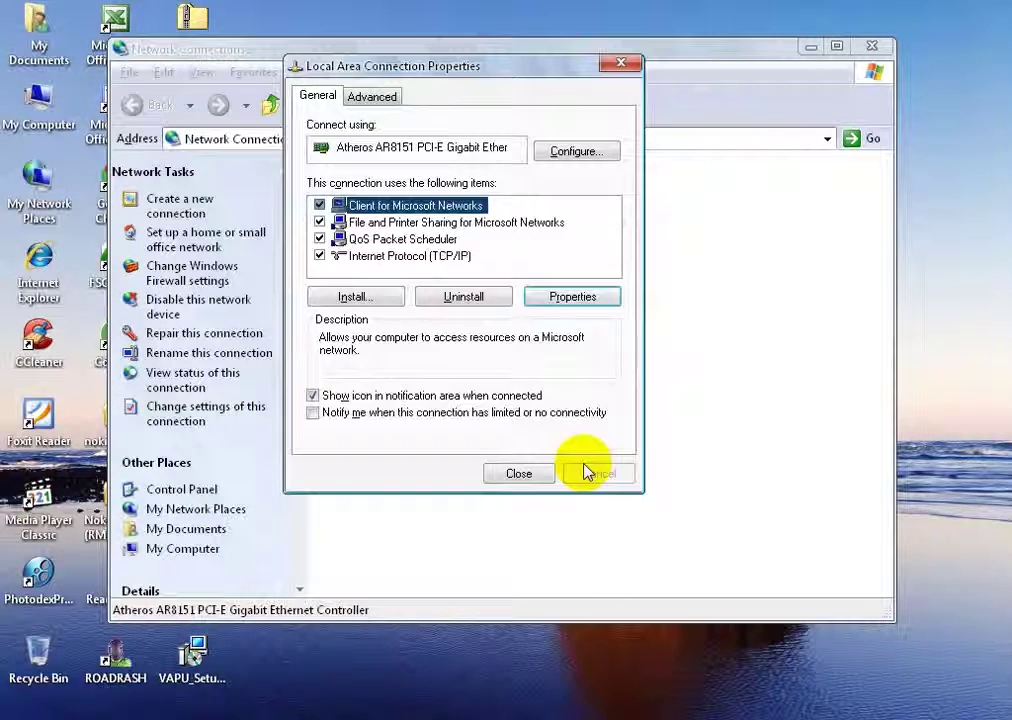
pyautogui.click(521, 476)
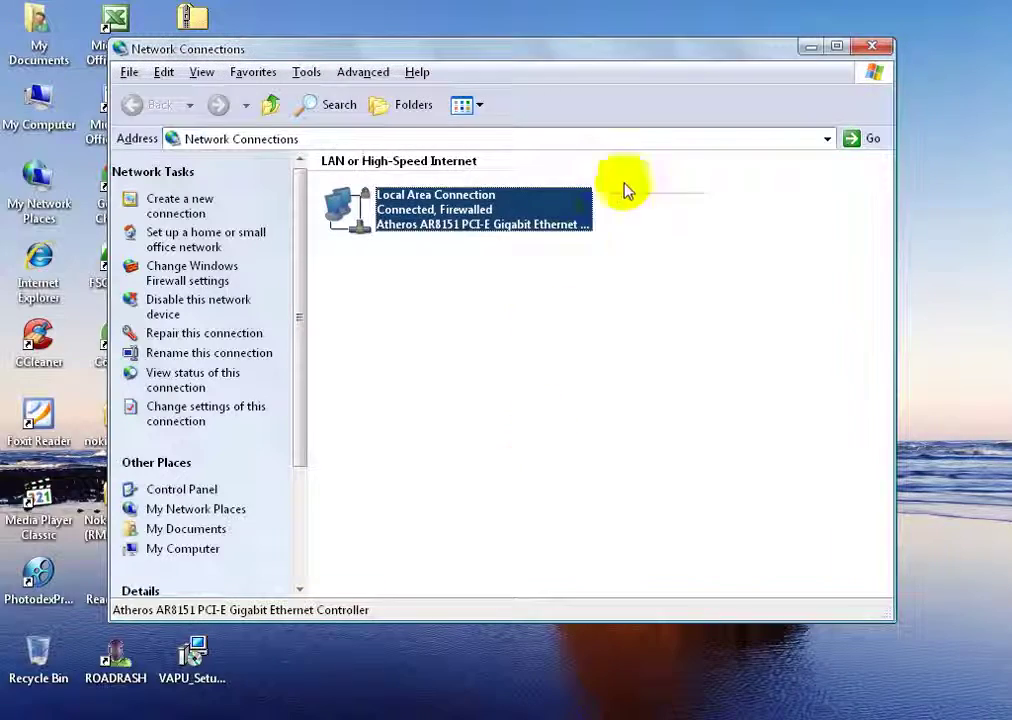
pyautogui.click(872, 48)
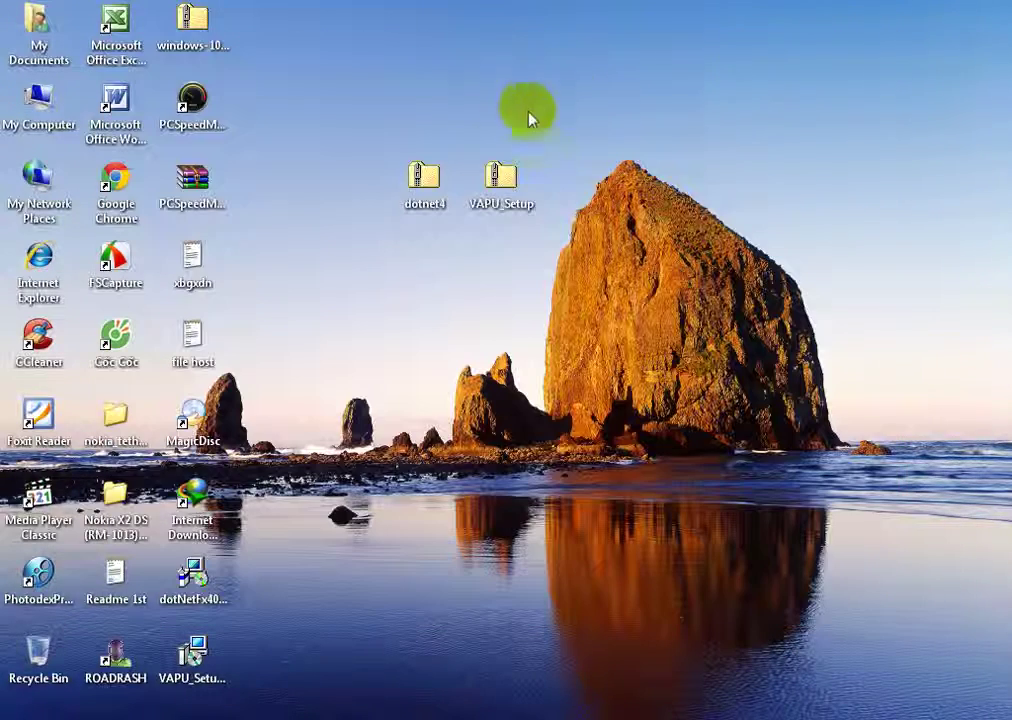
pyautogui.rightClick(398, 133)
pyautogui.click(414, 158)
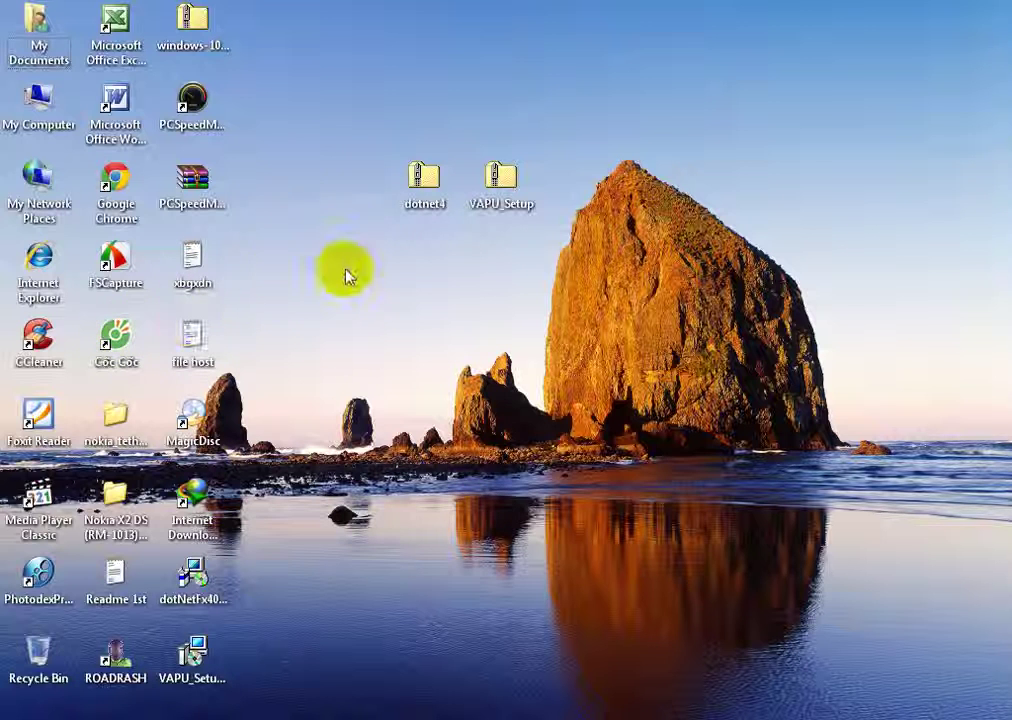
# Step: Launch the Cốc Cốc browser and dismiss the download prompt for lbdlr_hpnc_laban.exe
pyautogui.click(124, 340)
pyautogui.doubleClick(124, 340)
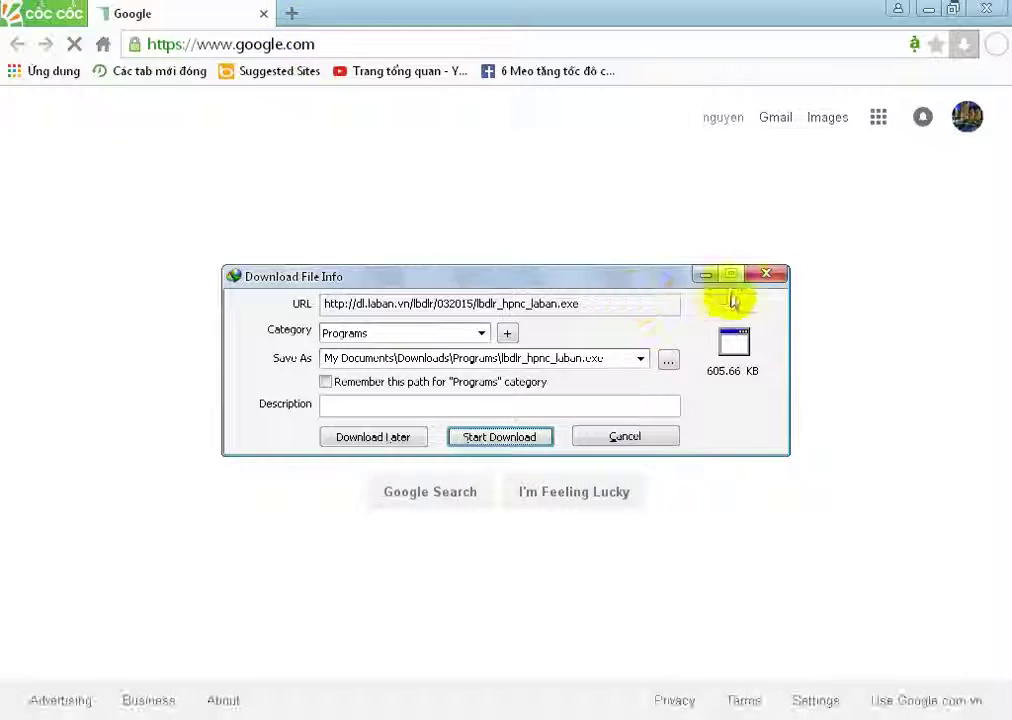
pyautogui.click(766, 273)
# Step: Search Google for "phim sex nhật" to find an adult site for testing the DNS filter
pyautogui.click(383, 414)
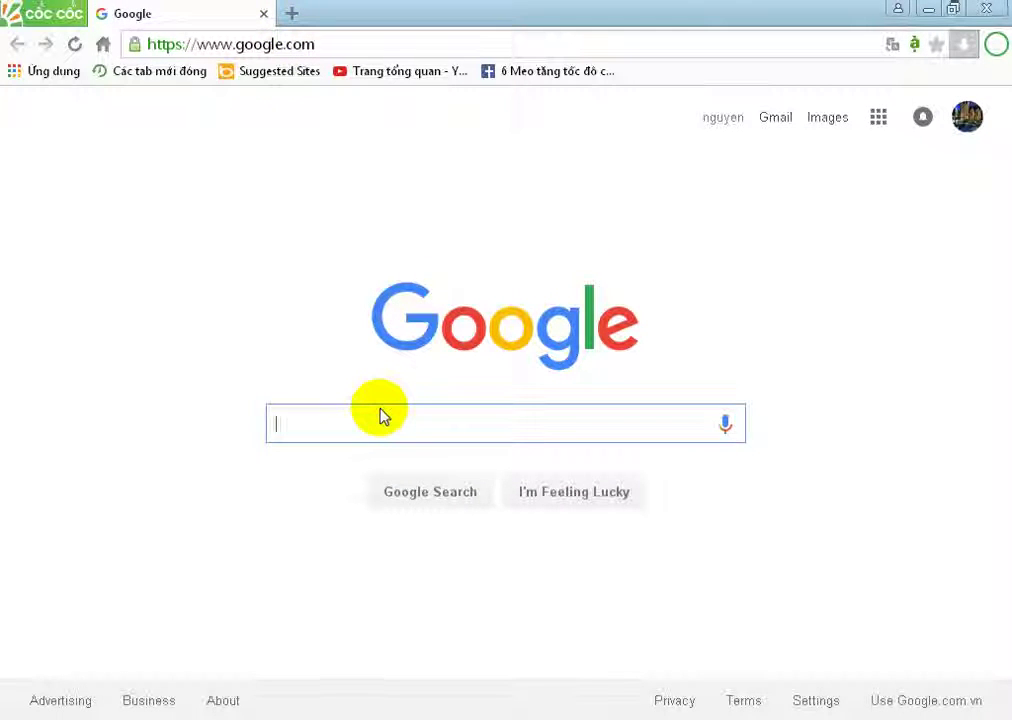
pyautogui.write('p')
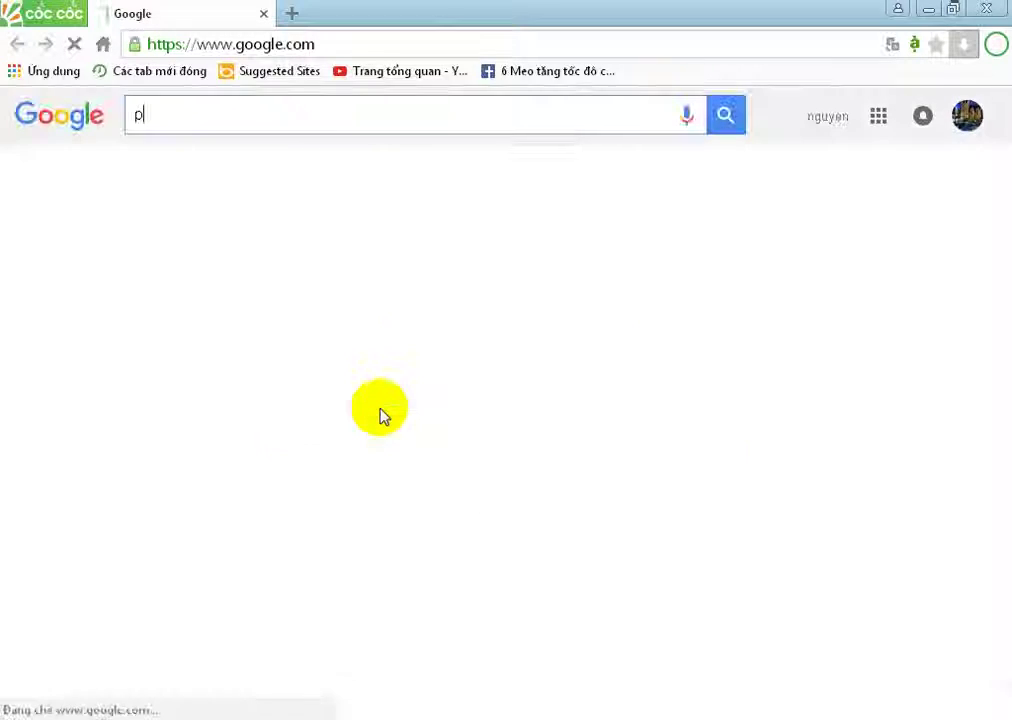
pyautogui.write('him ')
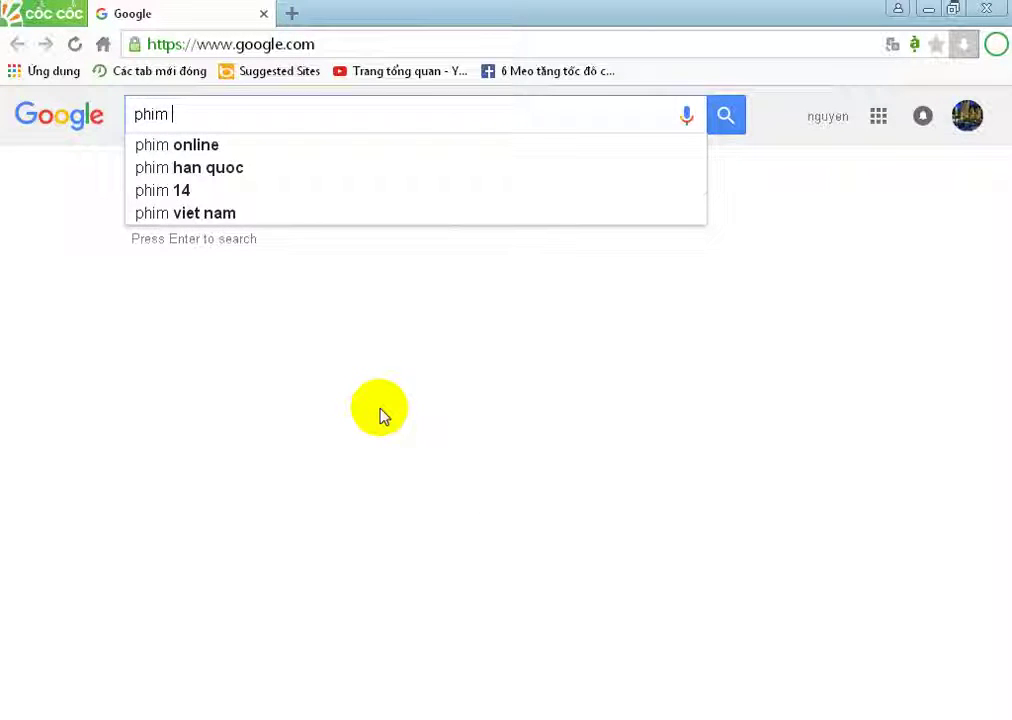
pyautogui.write('sex')
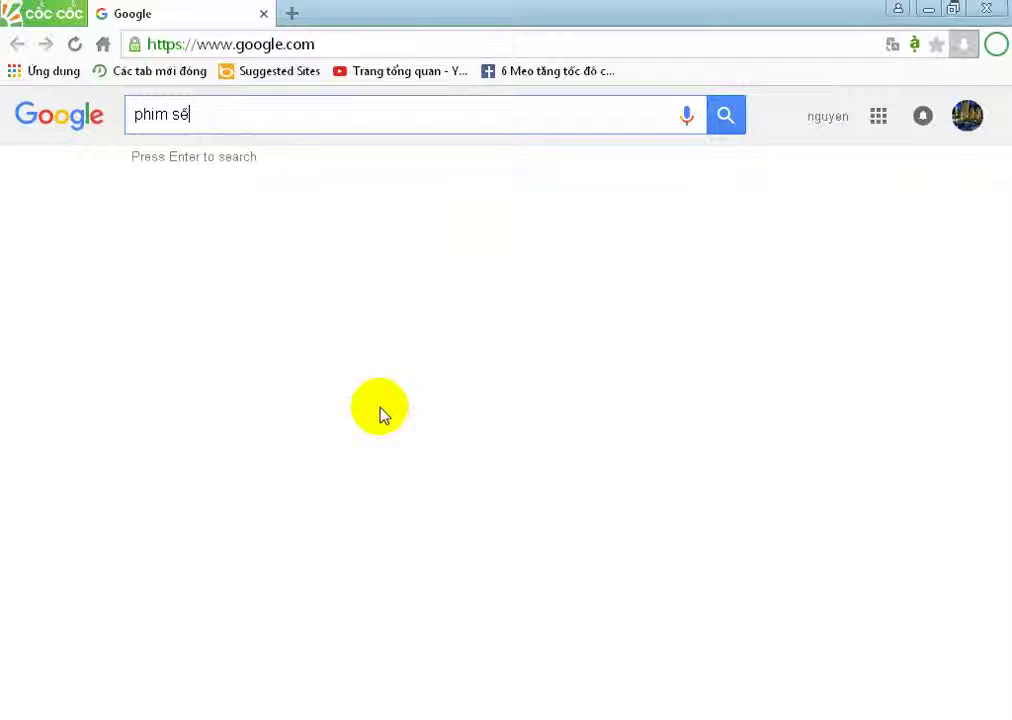
pyautogui.write('x ')
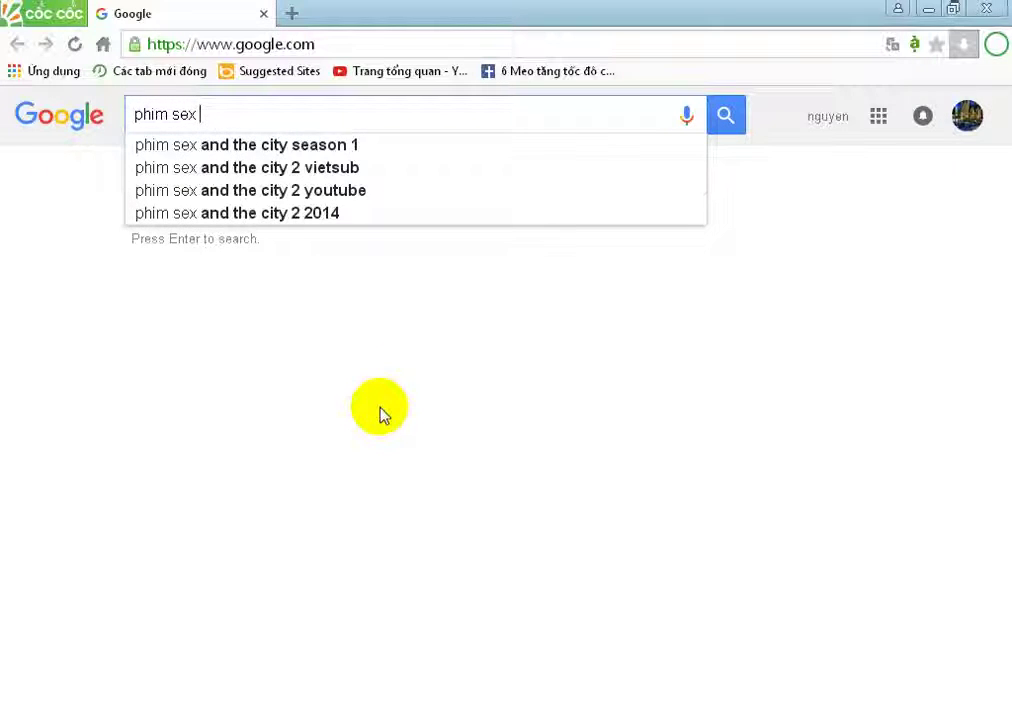
pyautogui.write('nhaa')
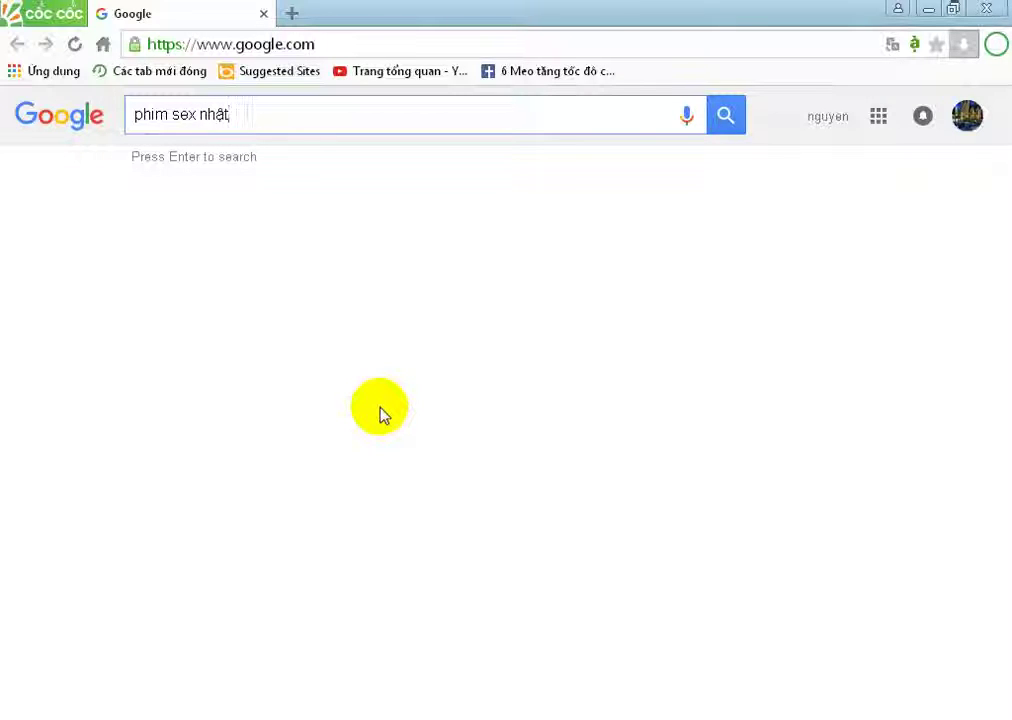
pyautogui.click(725, 117)
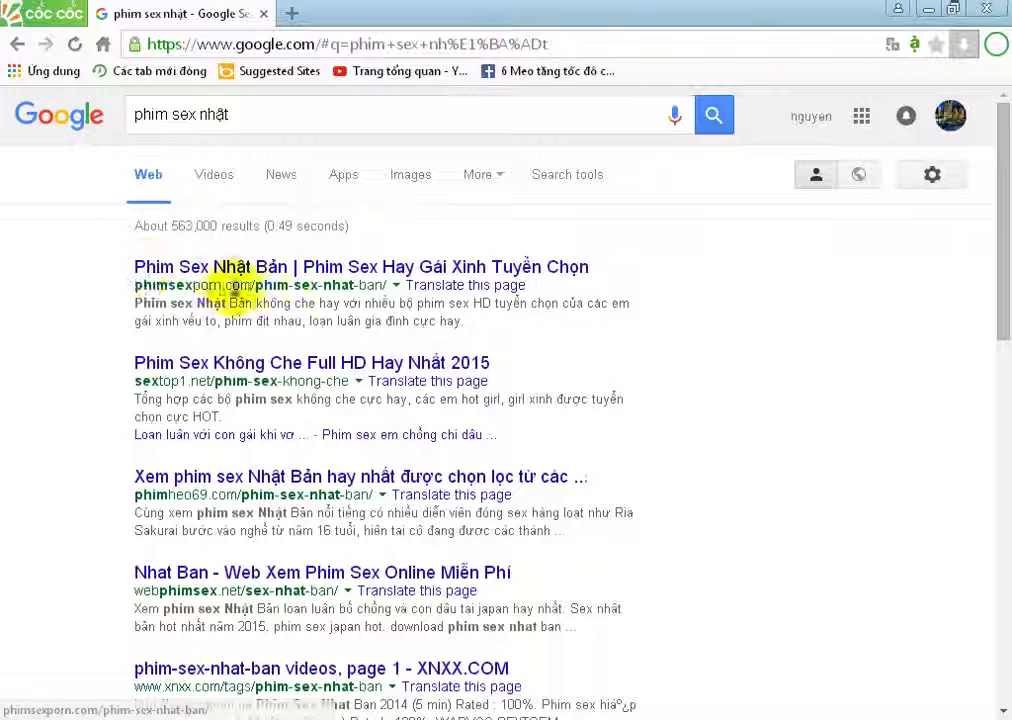
# Step: Open the first search result and examine how the DNS filter handles the site
pyautogui.click(285, 268)
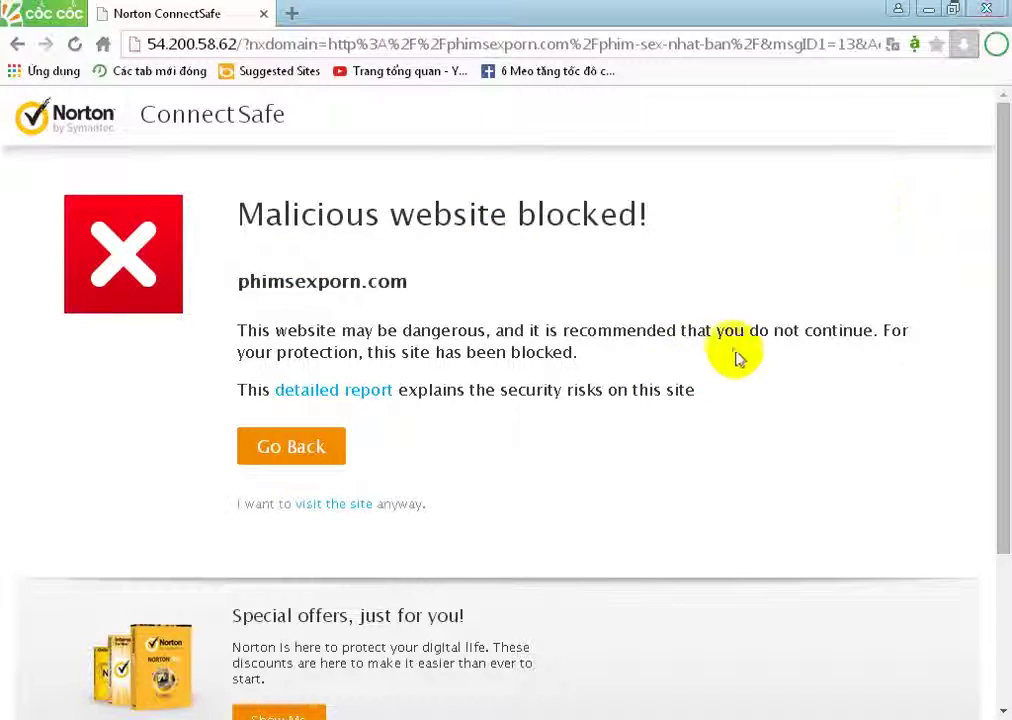
pyautogui.scroll(-3, 734, 350)
pyautogui.scroll(3, 700, 300)
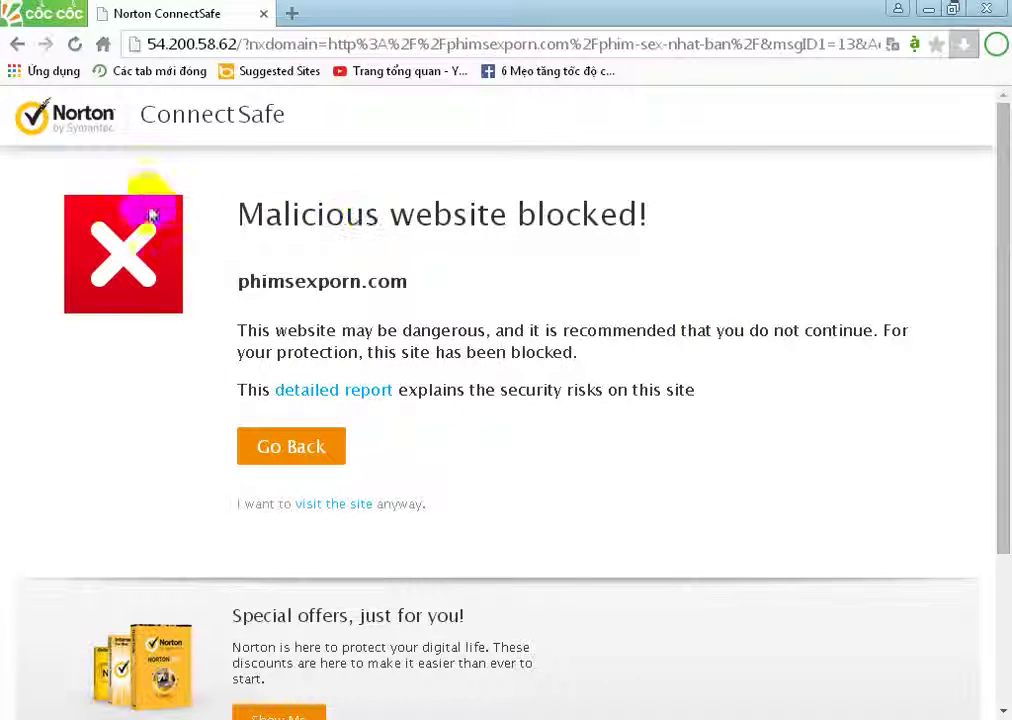
pyautogui.click(989, 12)
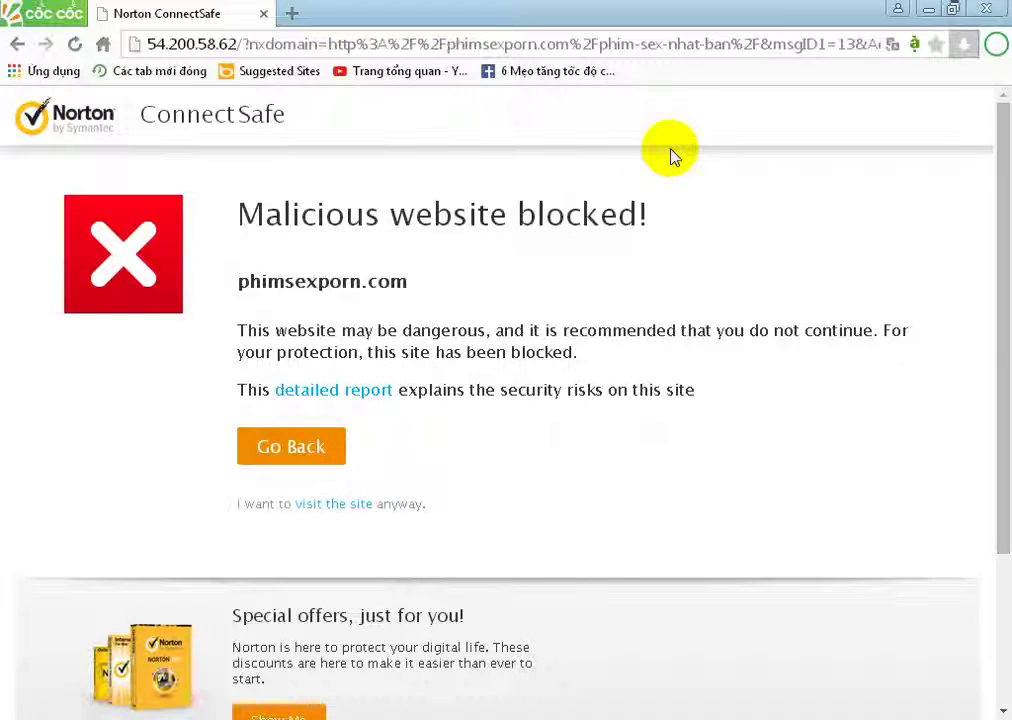
# Step: Close the browser and locate the dotNetFx40_Client_x86_x64 and VAPU_Setup_vn_V1.05.30 installers on the desktop
pyautogui.click(986, 12)
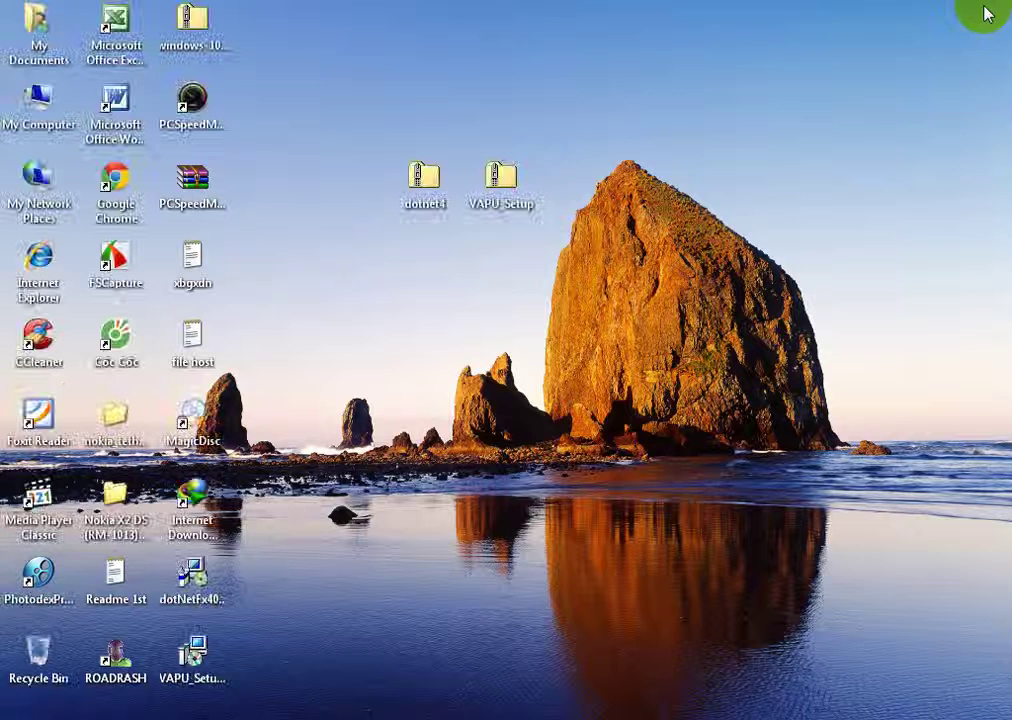
pyautogui.click(224, 658)
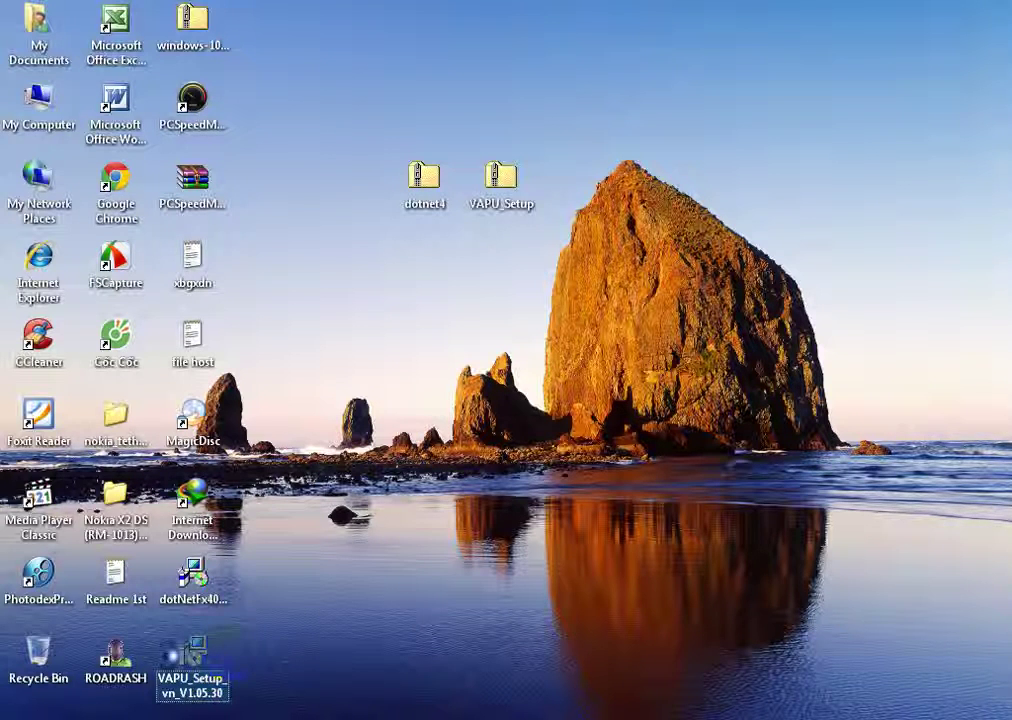
pyautogui.click(323, 588)
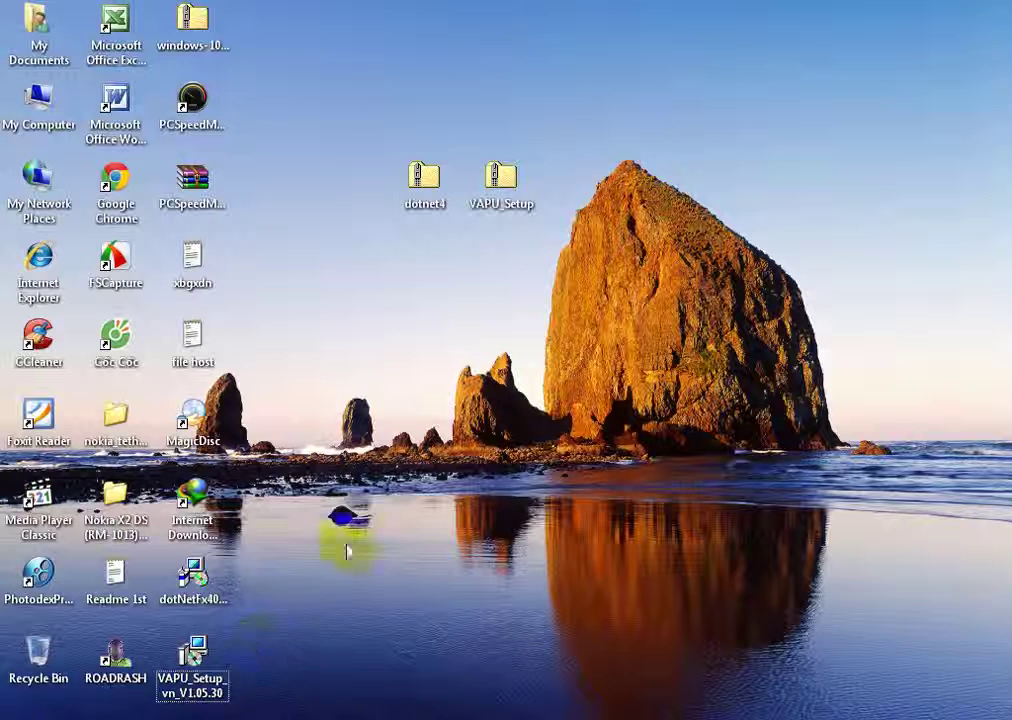
pyautogui.click(197, 578)
pyautogui.click(193, 598)
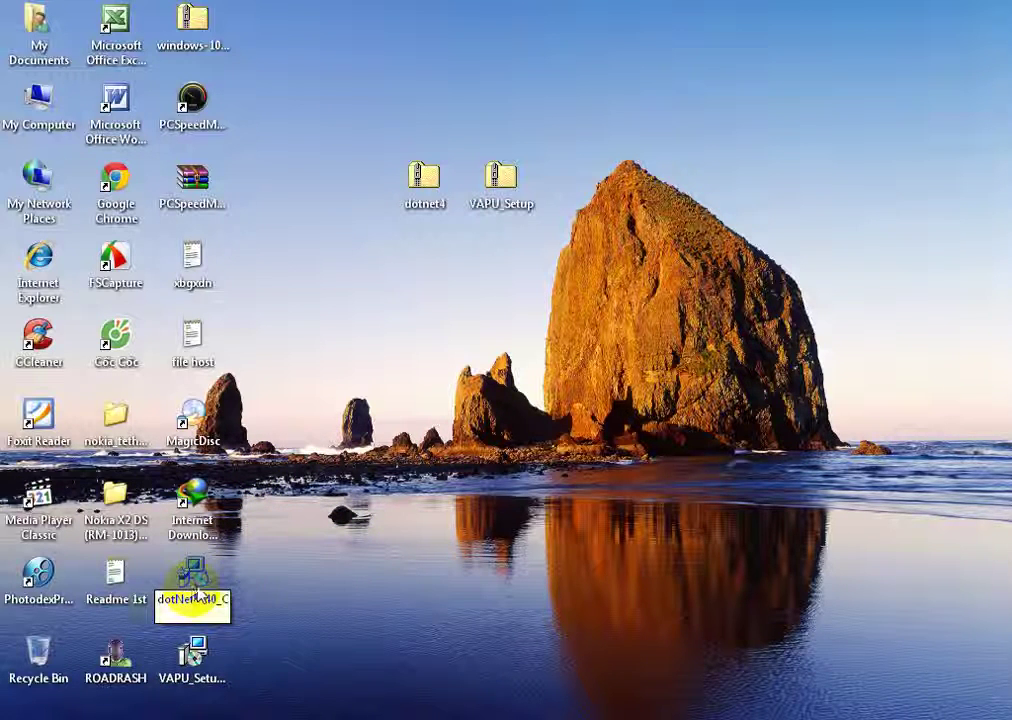
pyautogui.press('Return')
pyautogui.click(194, 603)
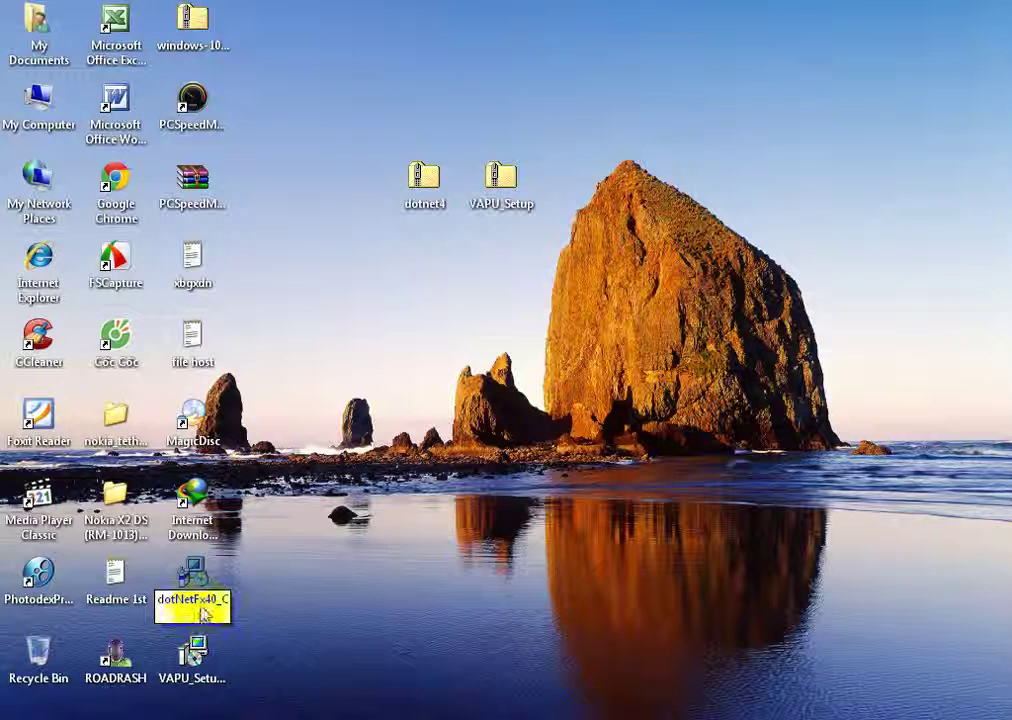
pyautogui.press('Return')
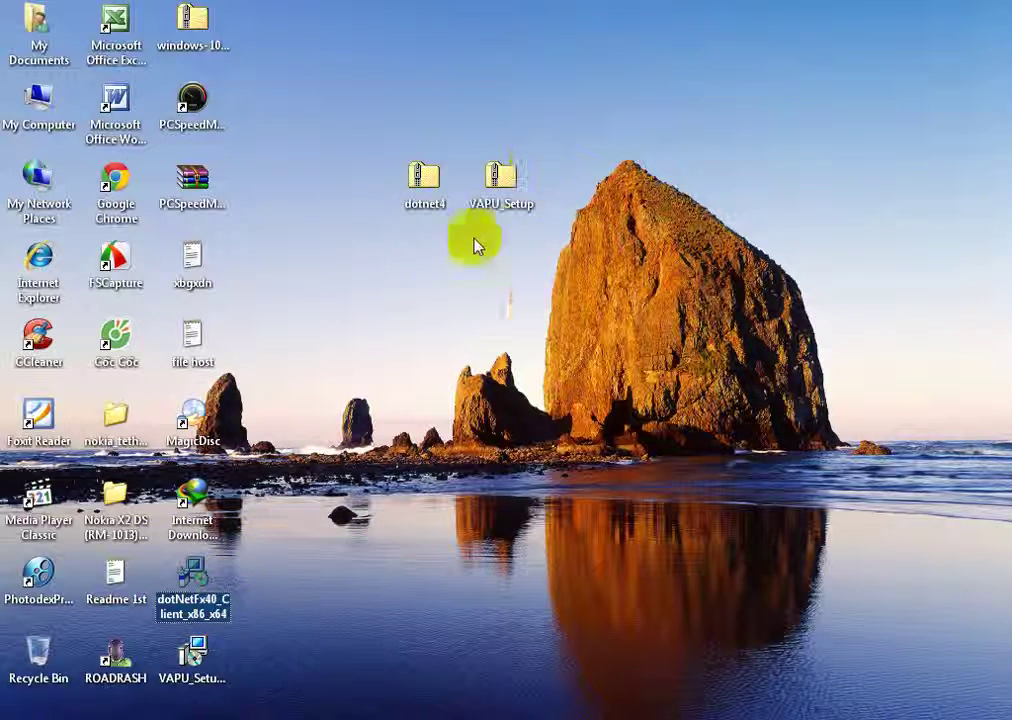
# Step: Run the dotNetFx40_Client_x86_x64 installer from the desktop
pyautogui.click(194, 655)
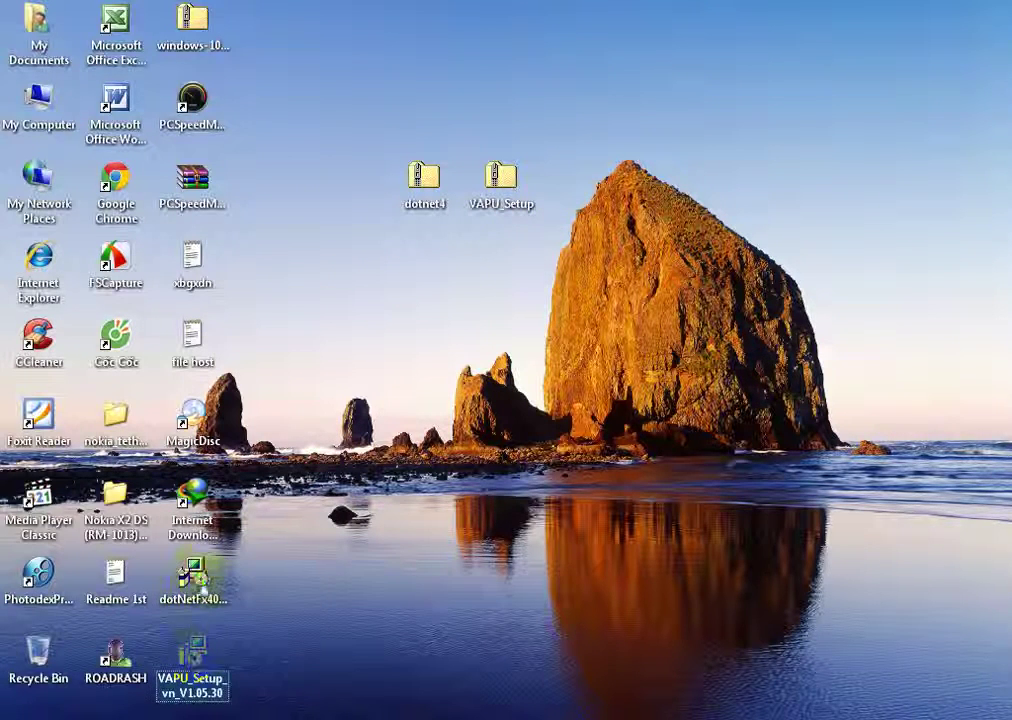
pyautogui.click(195, 575)
pyautogui.click(194, 655)
pyautogui.click(200, 575)
pyautogui.doubleClick(198, 575)
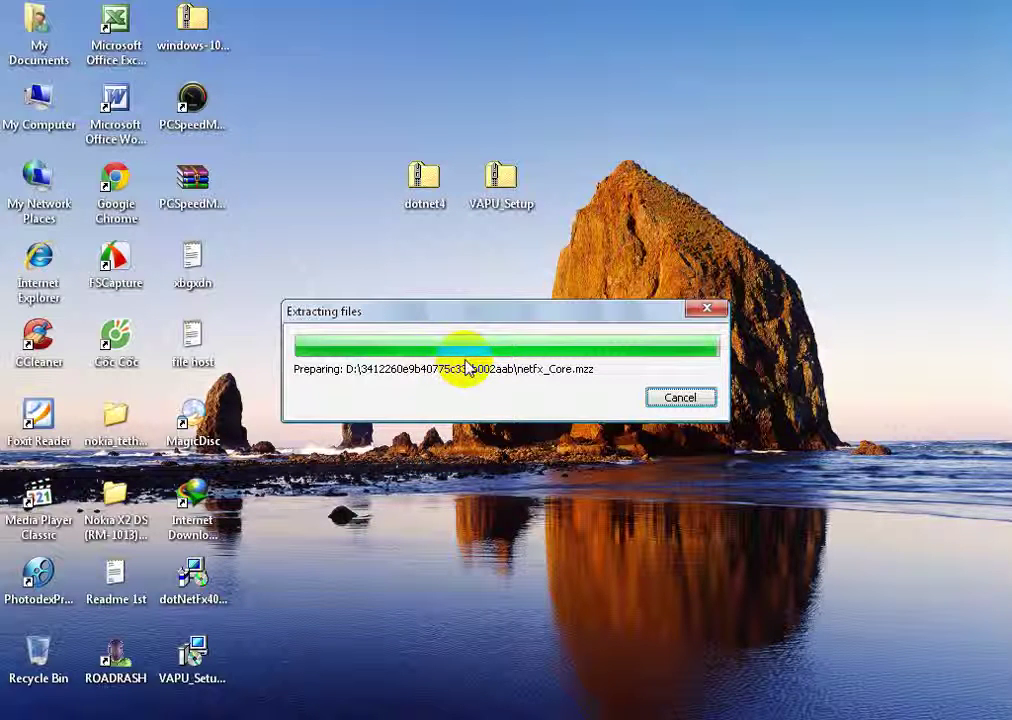
pyautogui.click(188, 688)
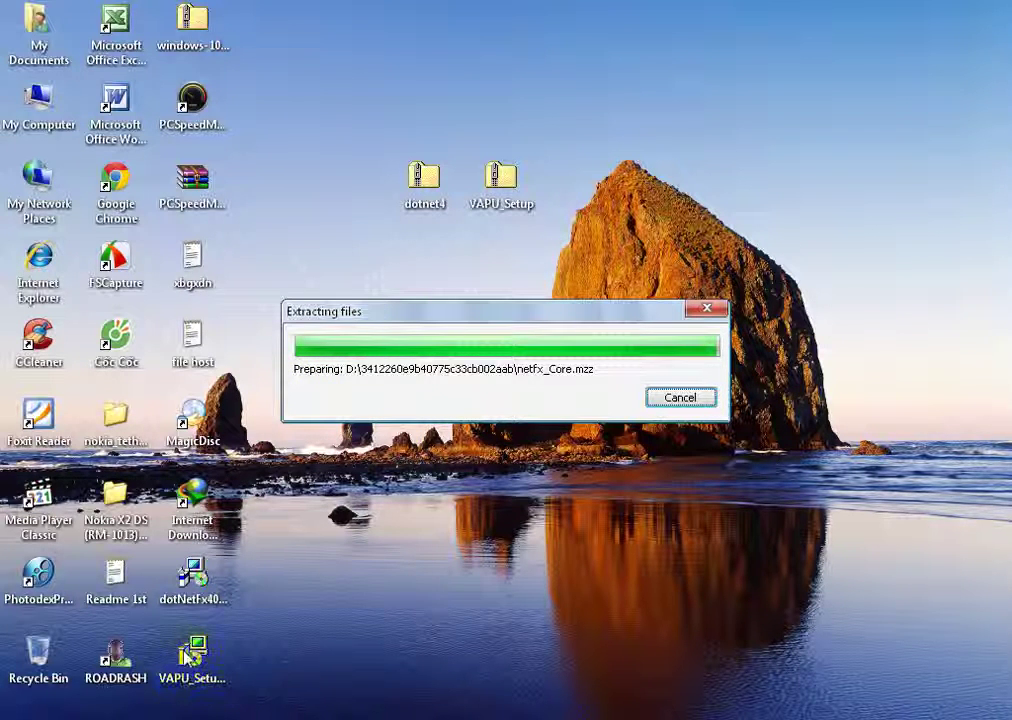
pyautogui.click(452, 429)
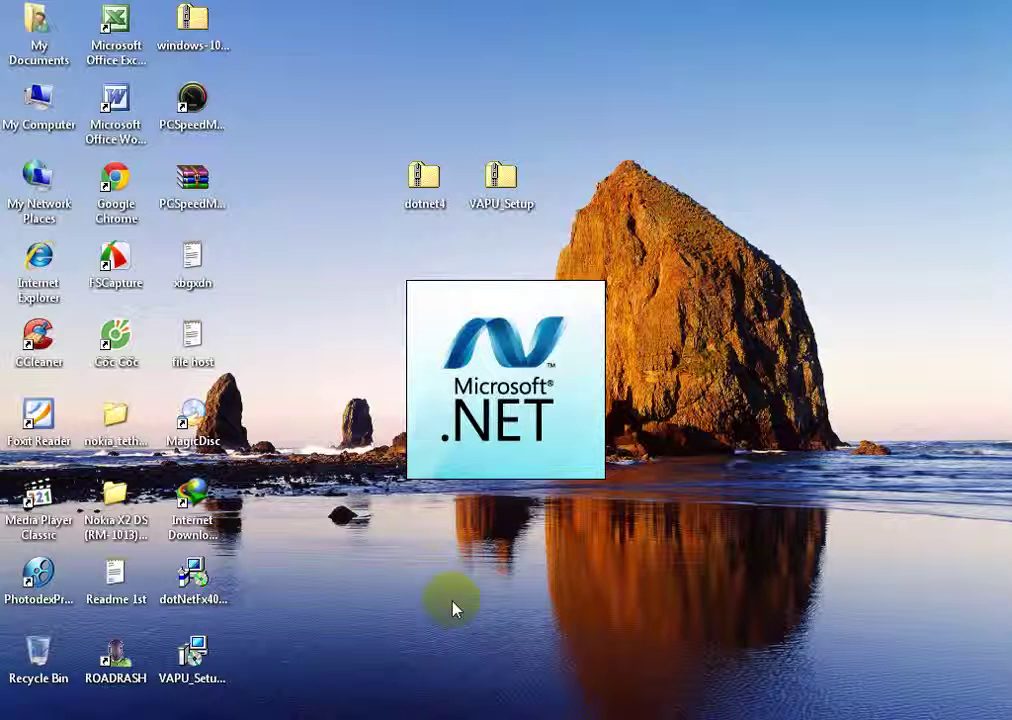
pyautogui.click(628, 429)
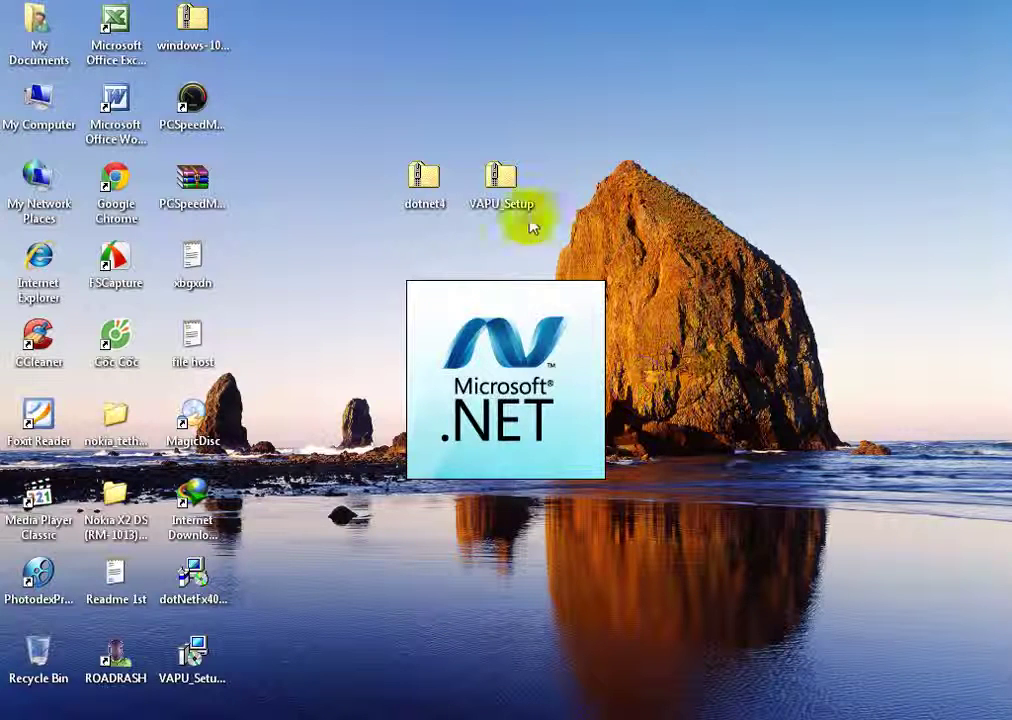
pyautogui.click(655, 444)
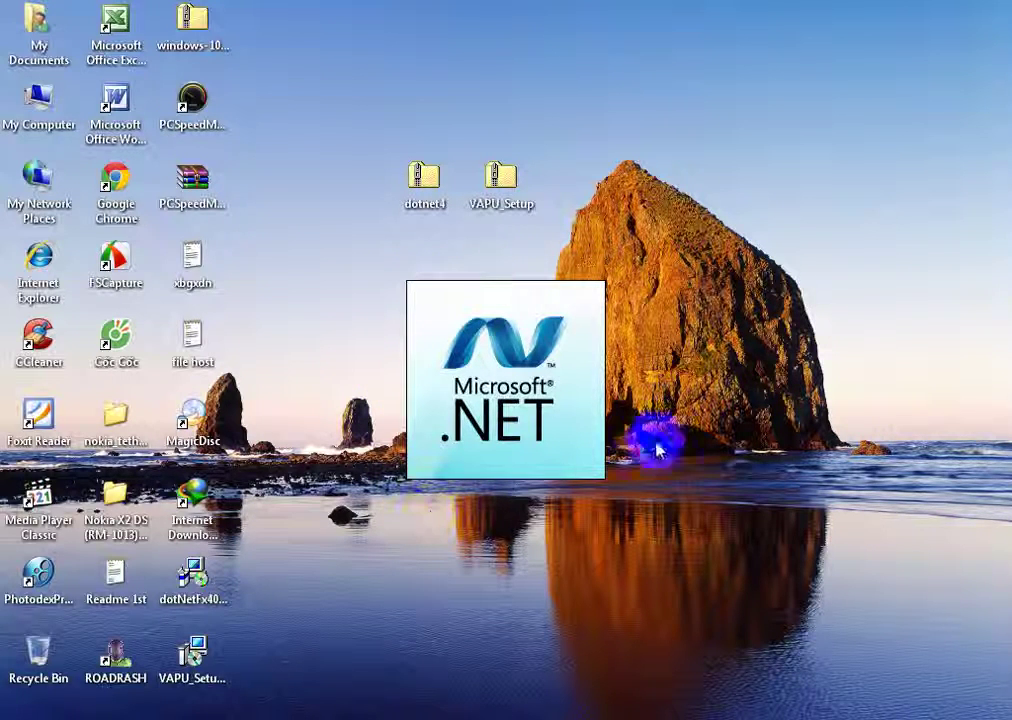
pyautogui.click(350, 468)
pyautogui.click(503, 543)
pyautogui.click(684, 361)
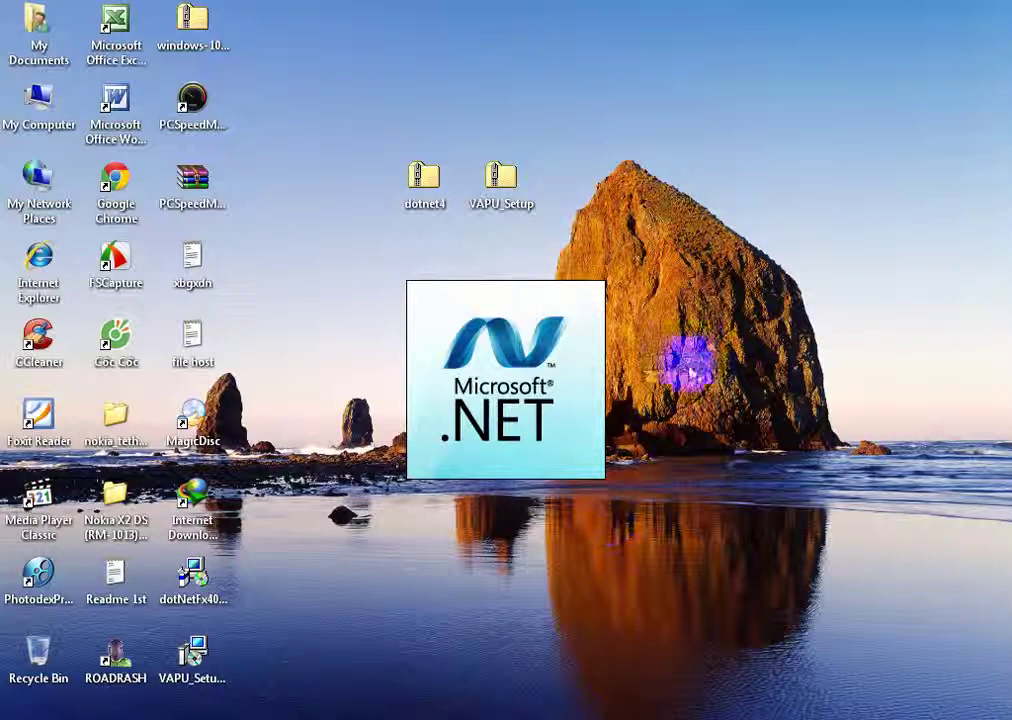
pyautogui.click(505, 510)
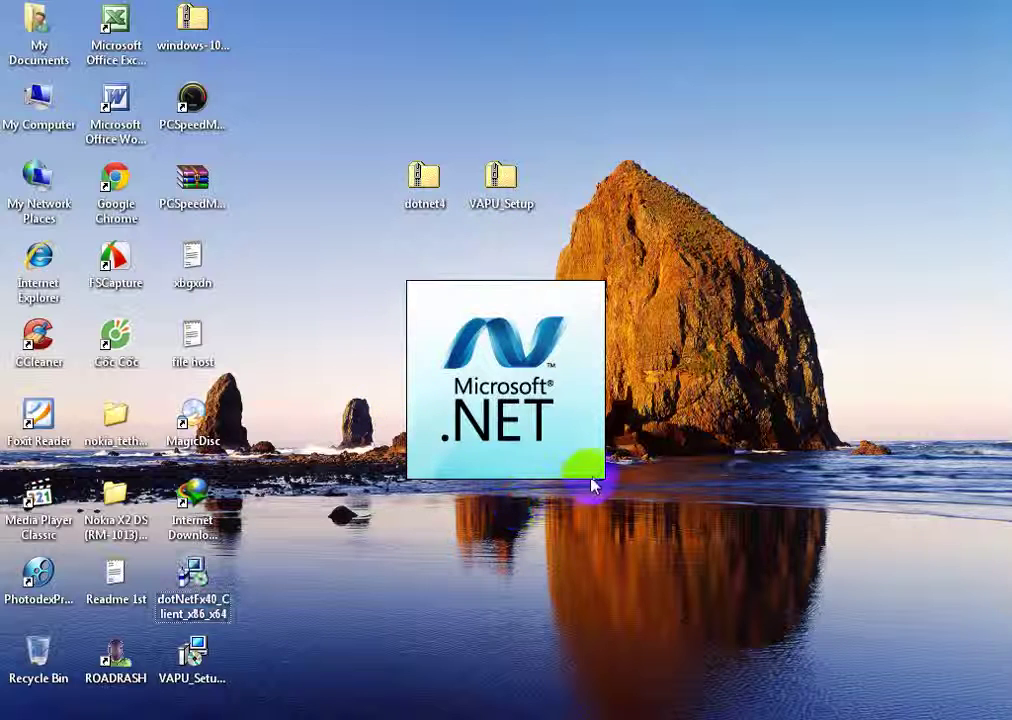
pyautogui.click(662, 332)
pyautogui.click(465, 517)
pyautogui.click(566, 545)
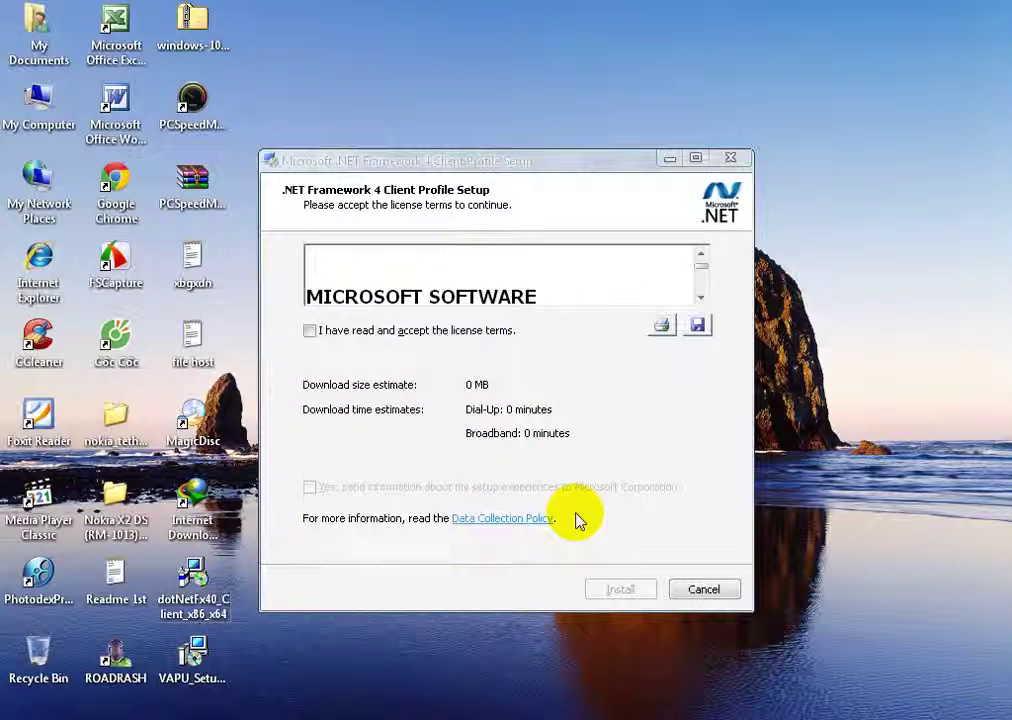
# Step: Accept the .NET Framework 4 Client Profile license terms, agree to send setup information to Microsoft, and start the installation
pyautogui.click(311, 332)
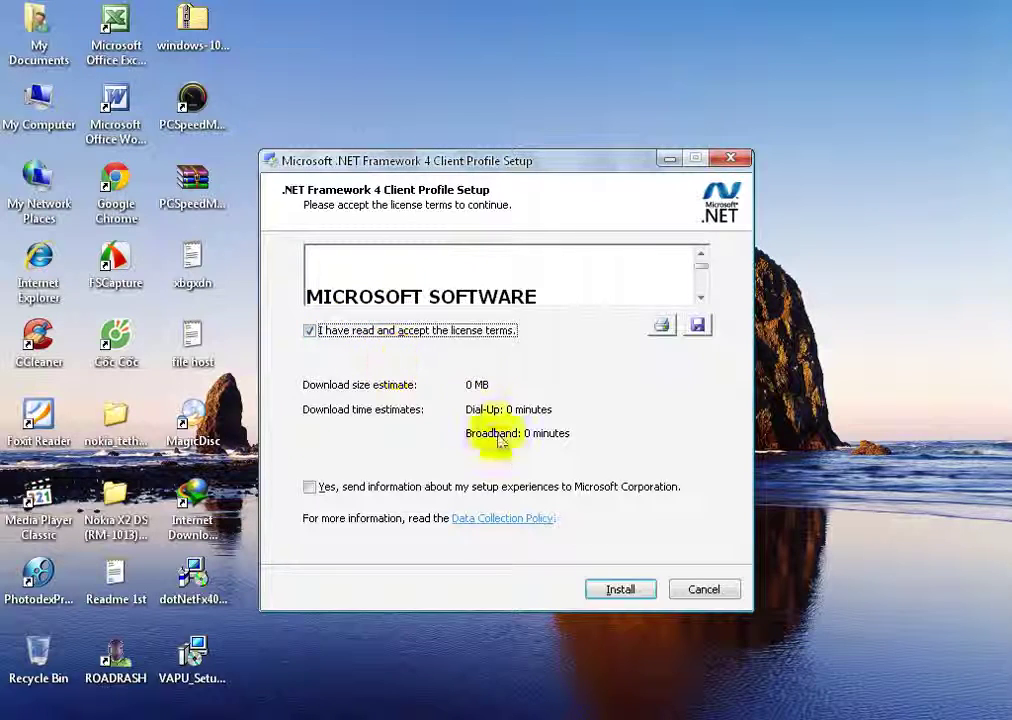
pyautogui.click(309, 488)
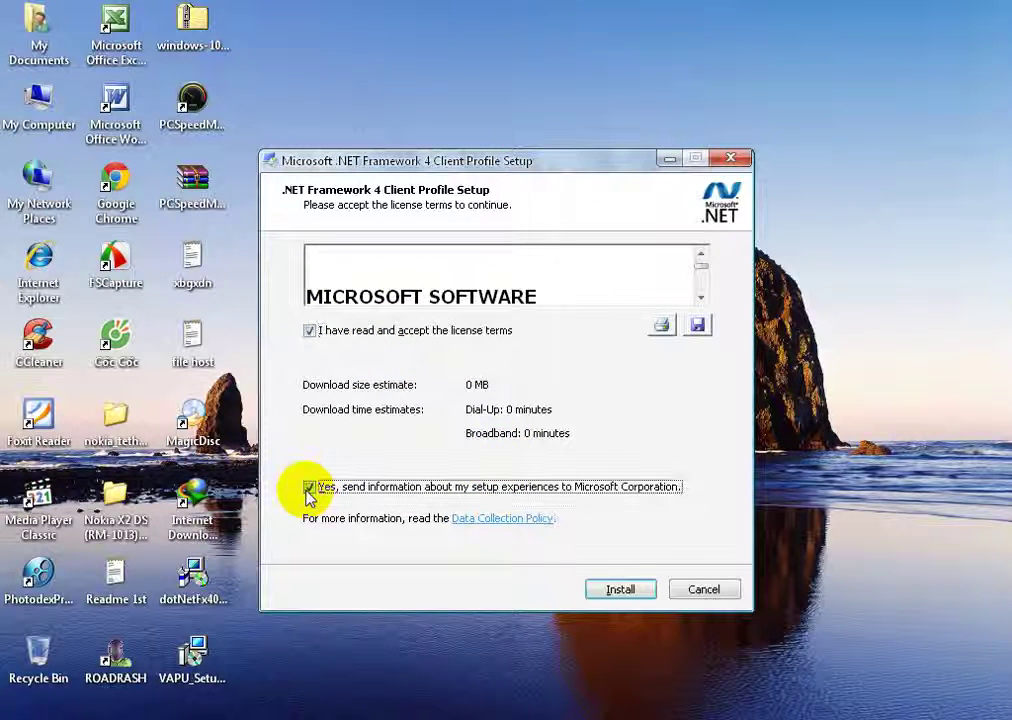
pyautogui.click(616, 592)
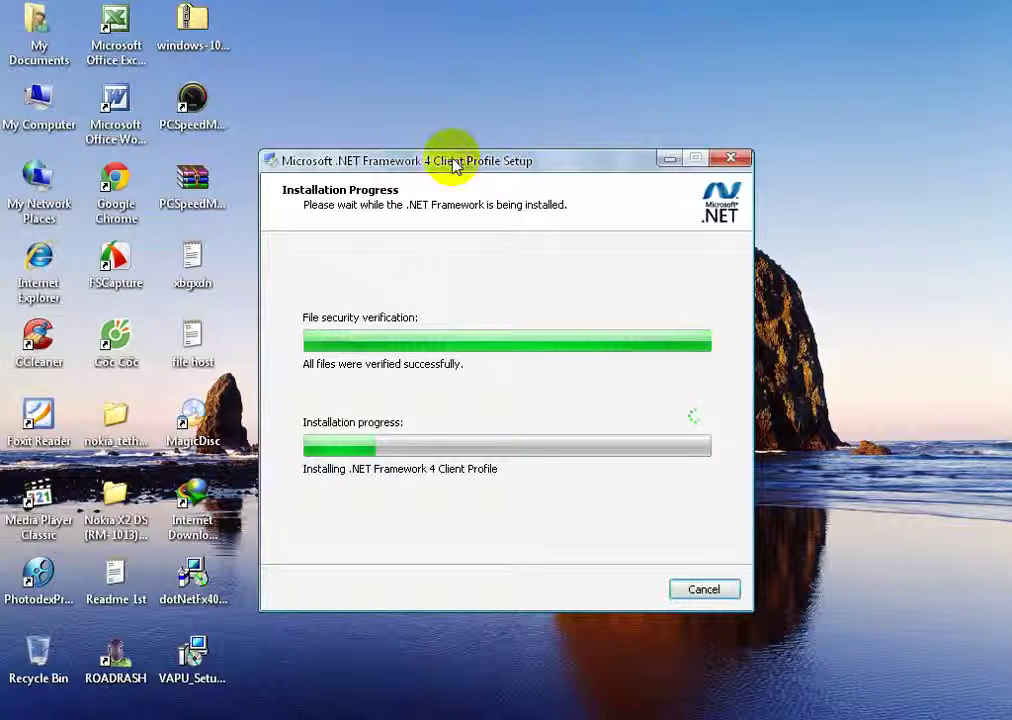
# Step: Move the .NET setup window aside, finish the setup once installation completes, and refresh the desktop
pyautogui.moveTo(458, 160); pyautogui.dragTo(498, 111)
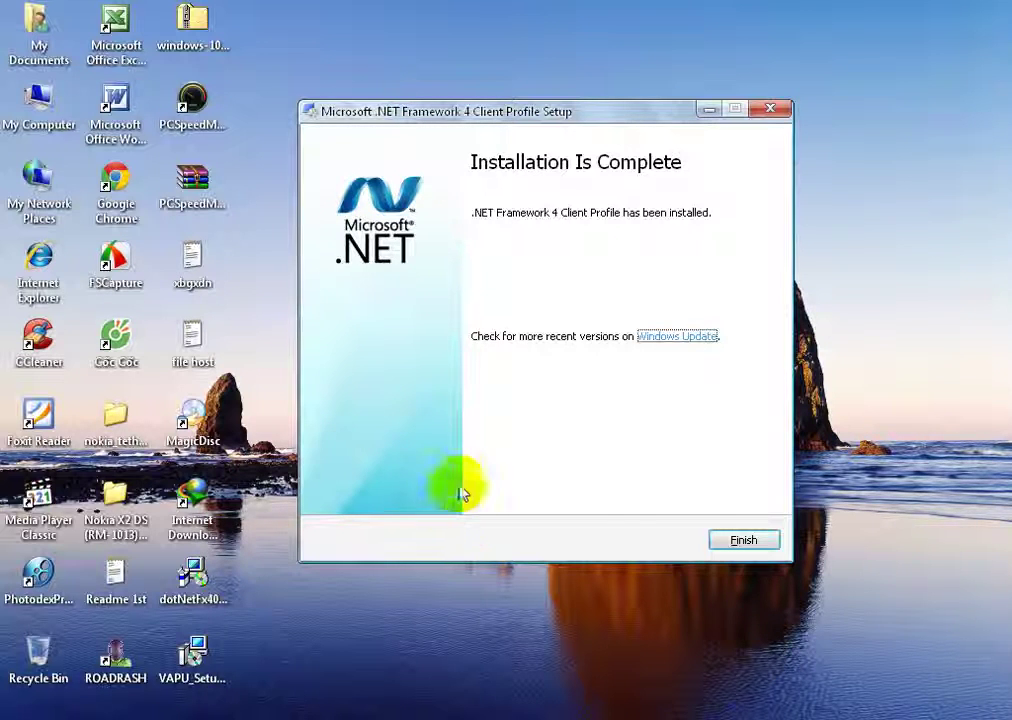
pyautogui.click(743, 541)
pyautogui.rightClick(478, 405)
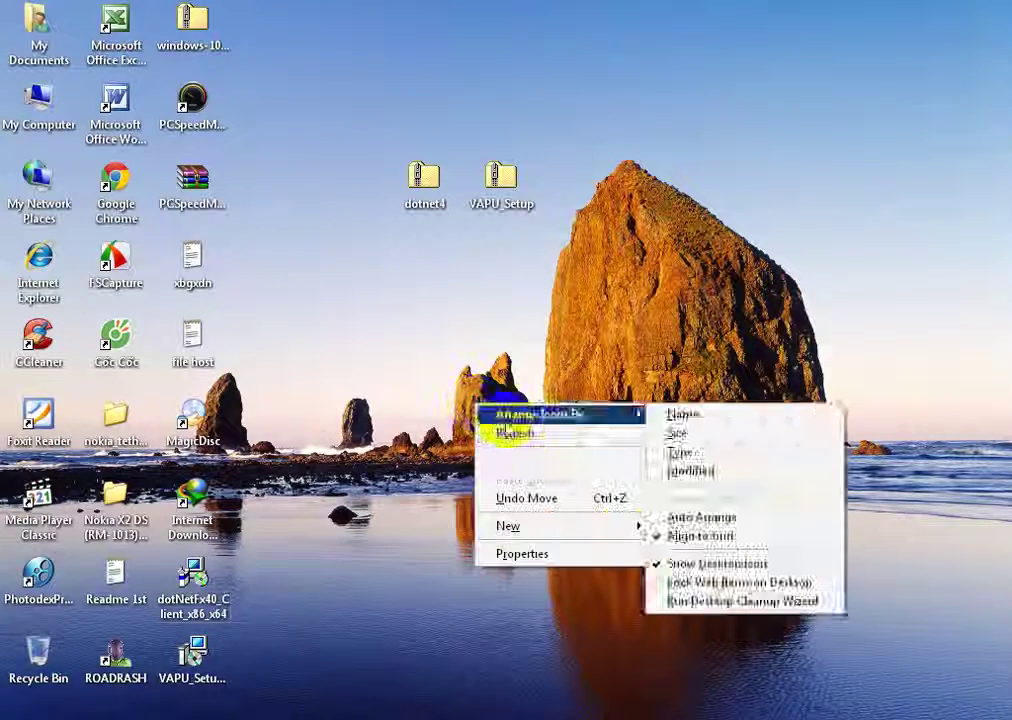
pyautogui.click(526, 441)
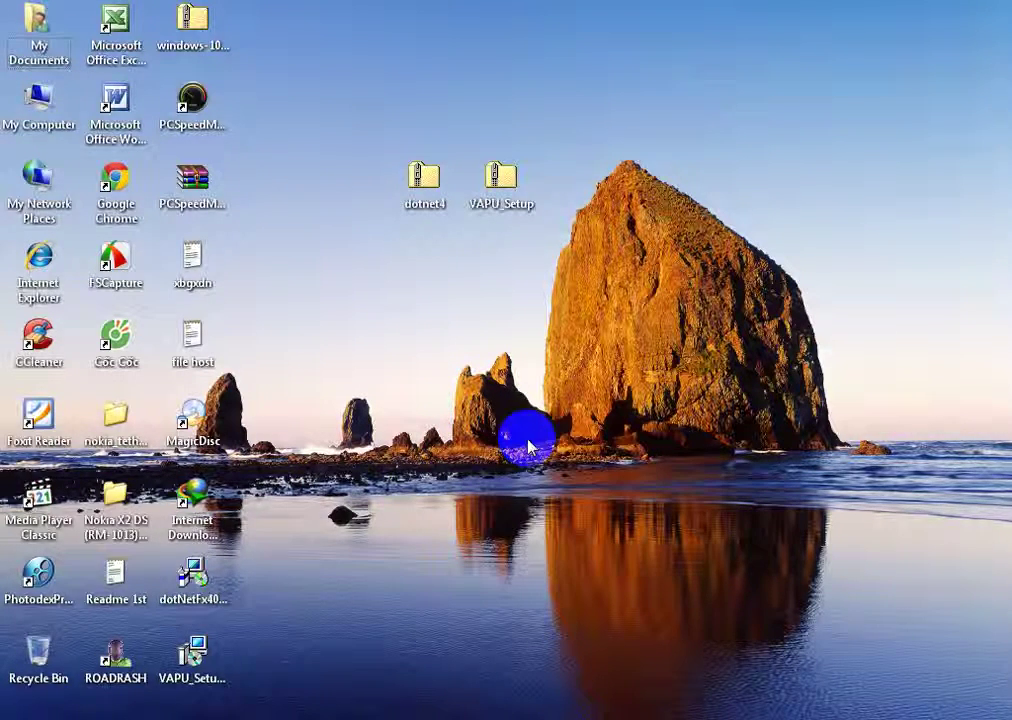
# Step: Run the VAPU_Setup installer from the desktop and accept the VTEC Anti-Porn Utilities license agreement
pyautogui.doubleClick(196, 652)
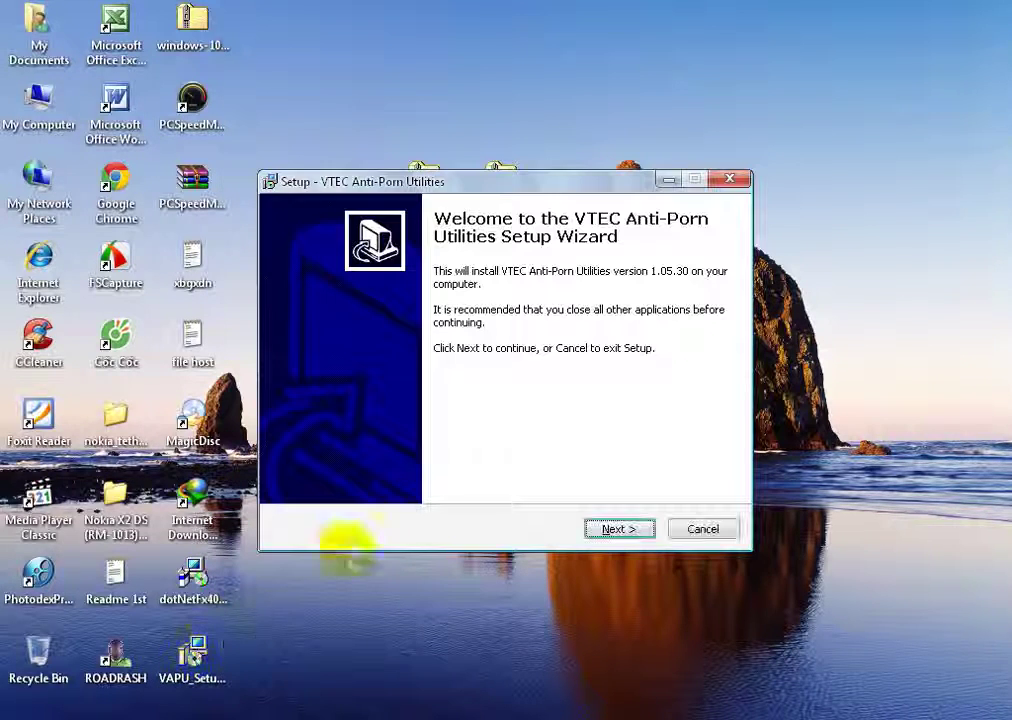
pyautogui.click(613, 530)
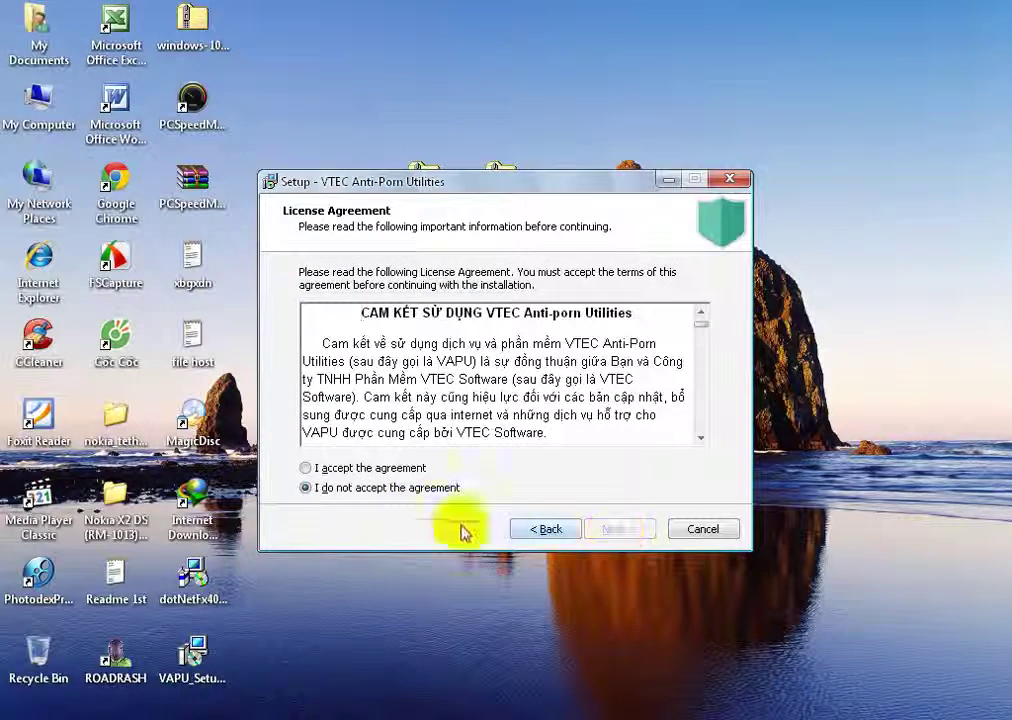
pyautogui.click(305, 468)
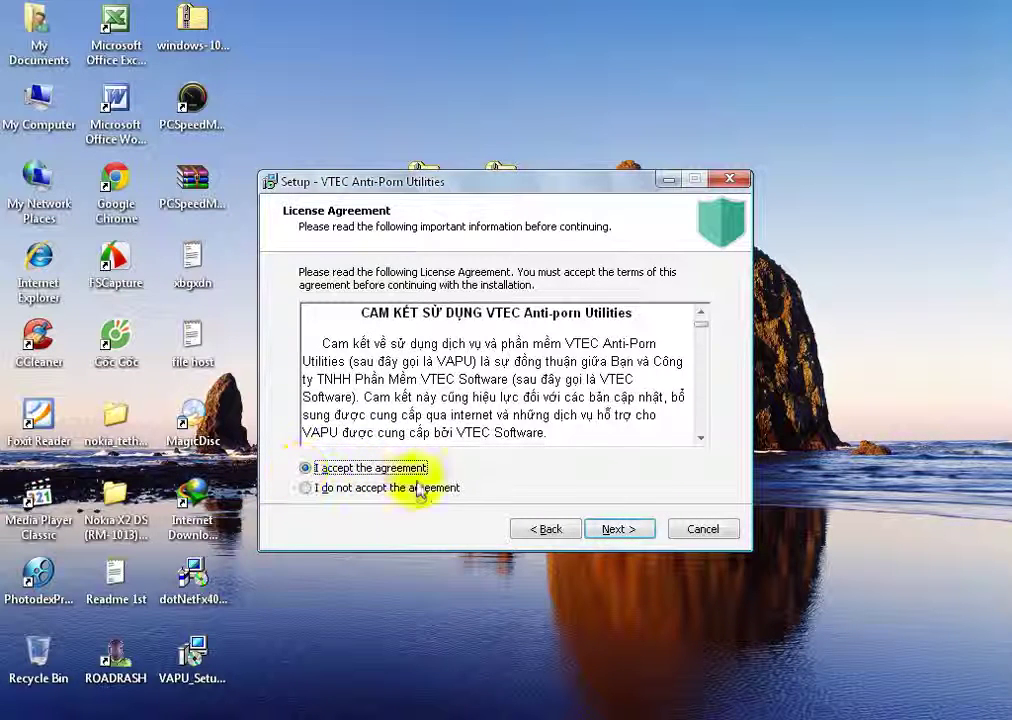
pyautogui.click(620, 535)
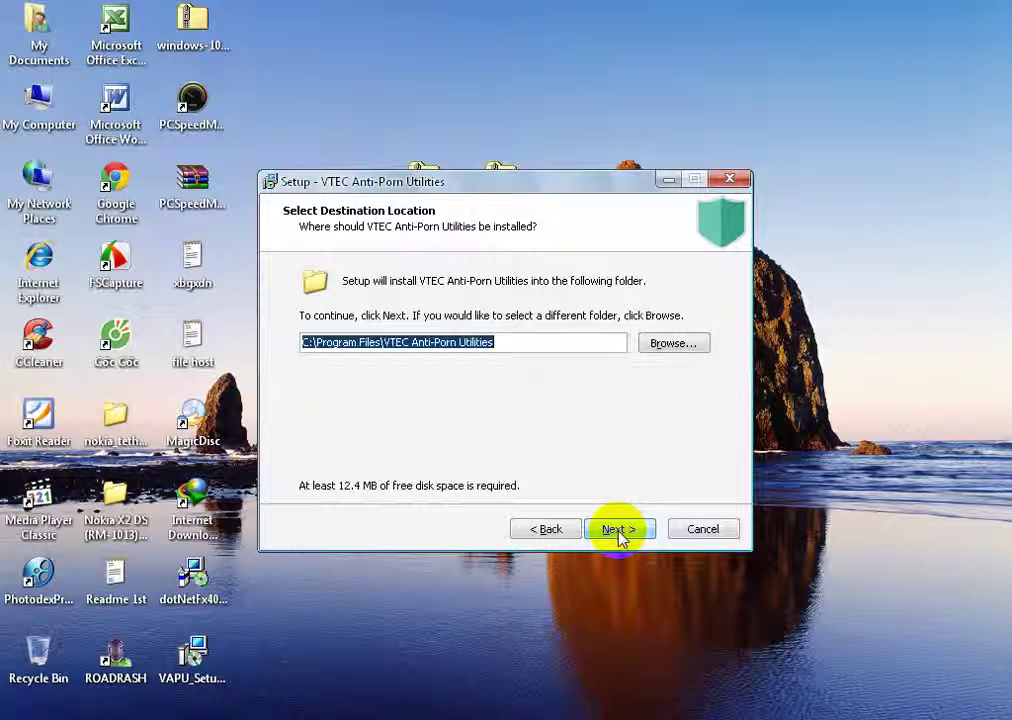
# Step: Install VTEC Anti-Porn Utilities with the default destination and Start Menu folders and without a desktop icon
pyautogui.click(612, 534)
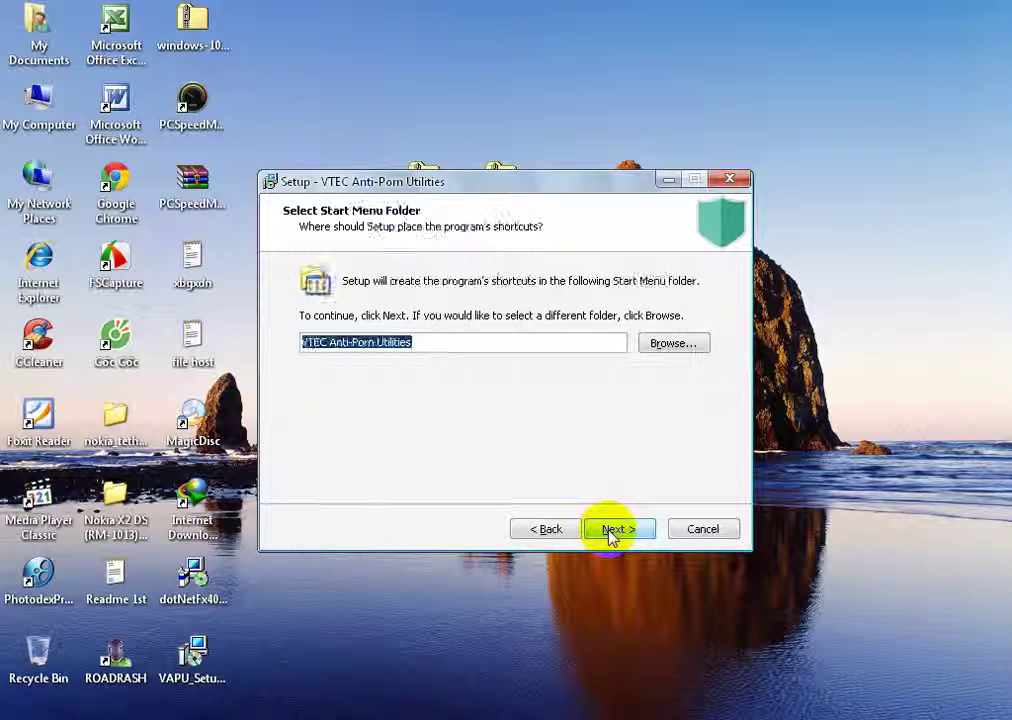
pyautogui.click(616, 534)
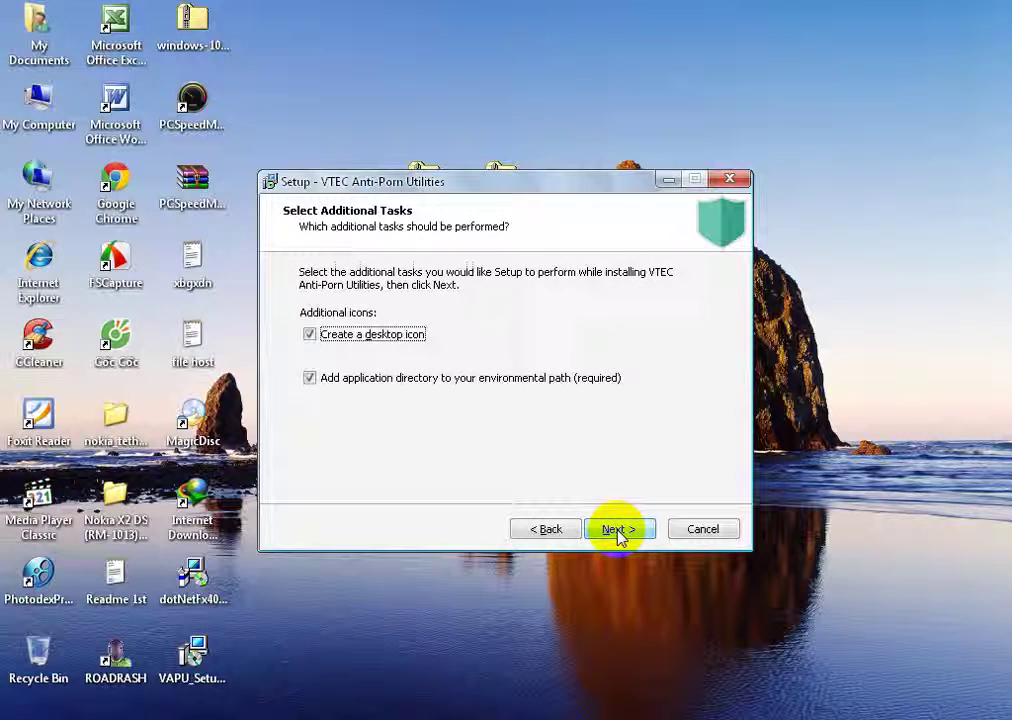
pyautogui.click(310, 335)
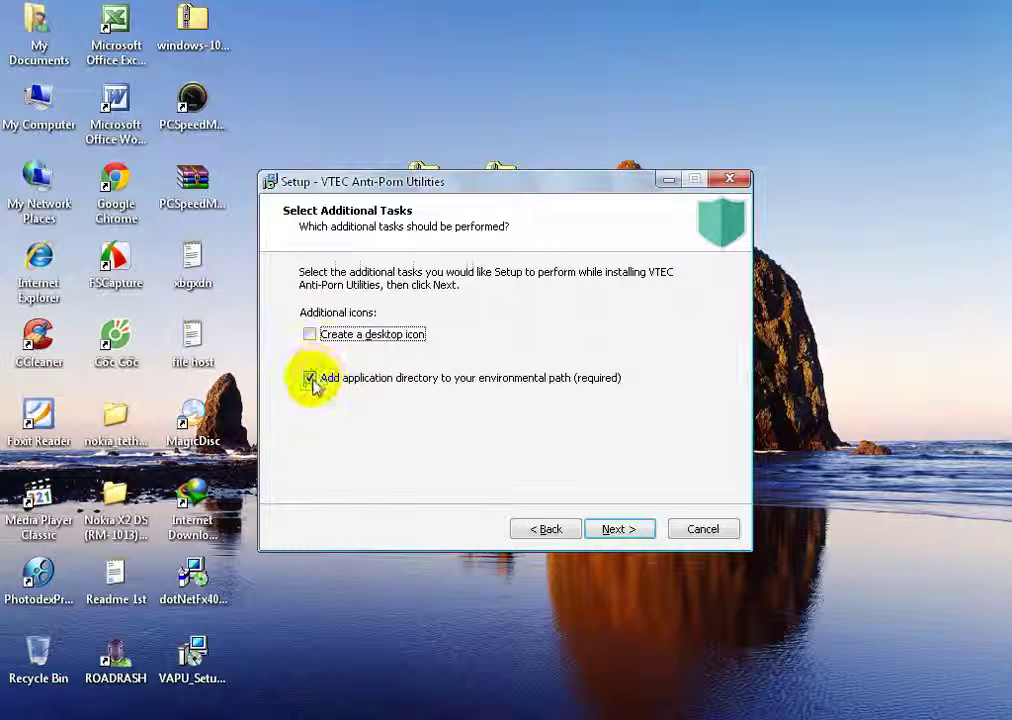
pyautogui.click(620, 528)
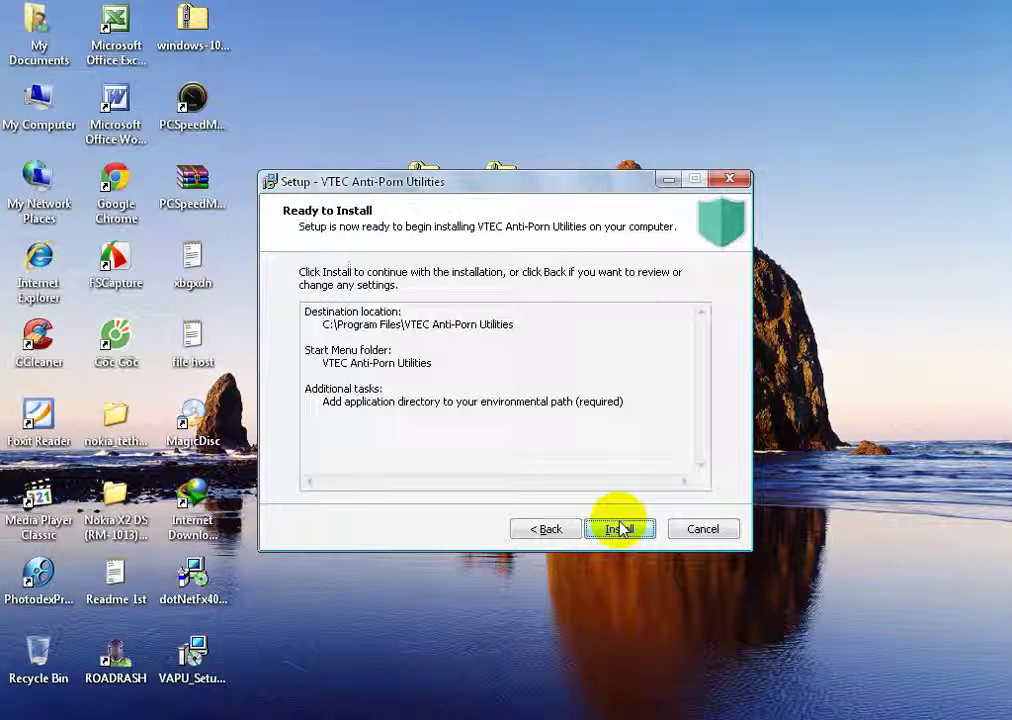
pyautogui.click(620, 528)
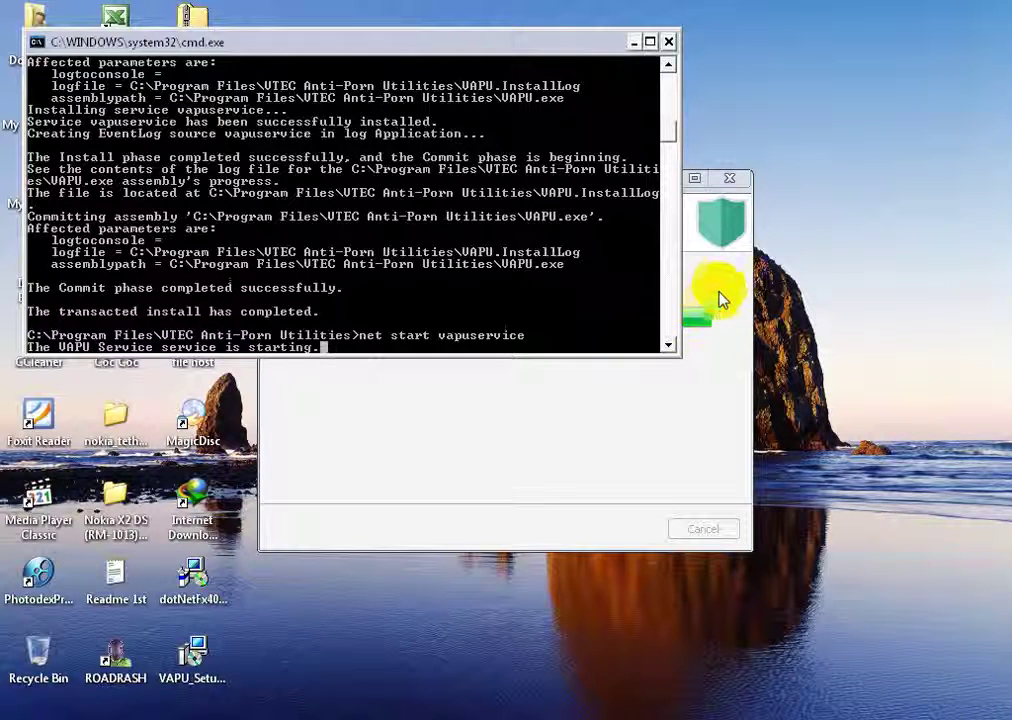
# Step: Minimize the command window, allow the installer's program to run as the current user, and move the completed setup wizard aside
pyautogui.click(460, 422)
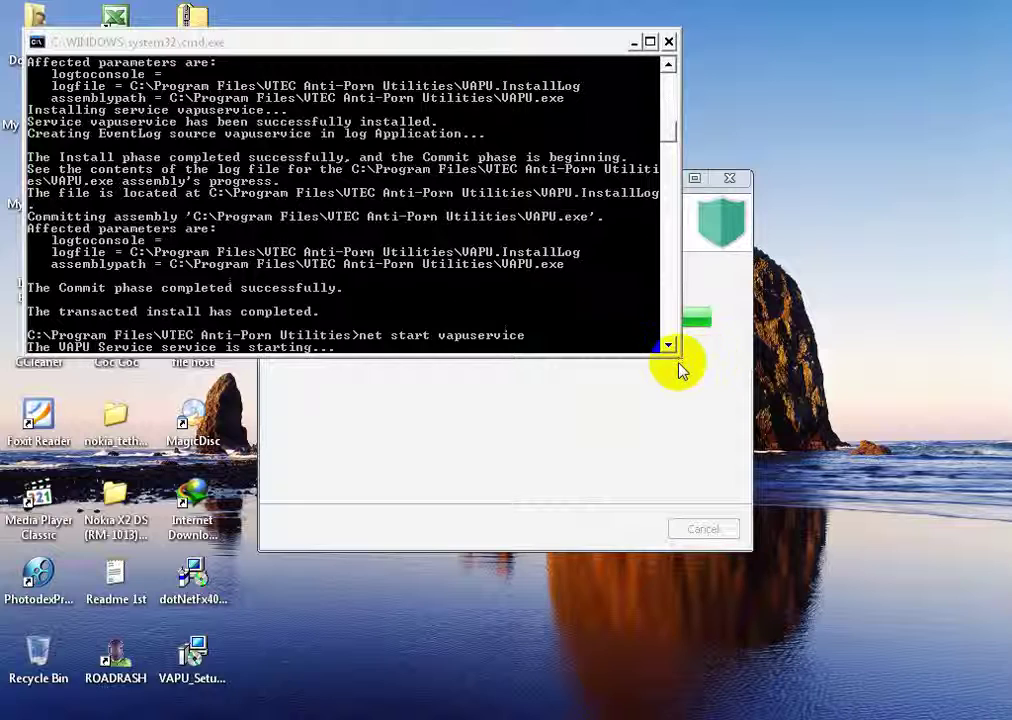
pyautogui.click(635, 45)
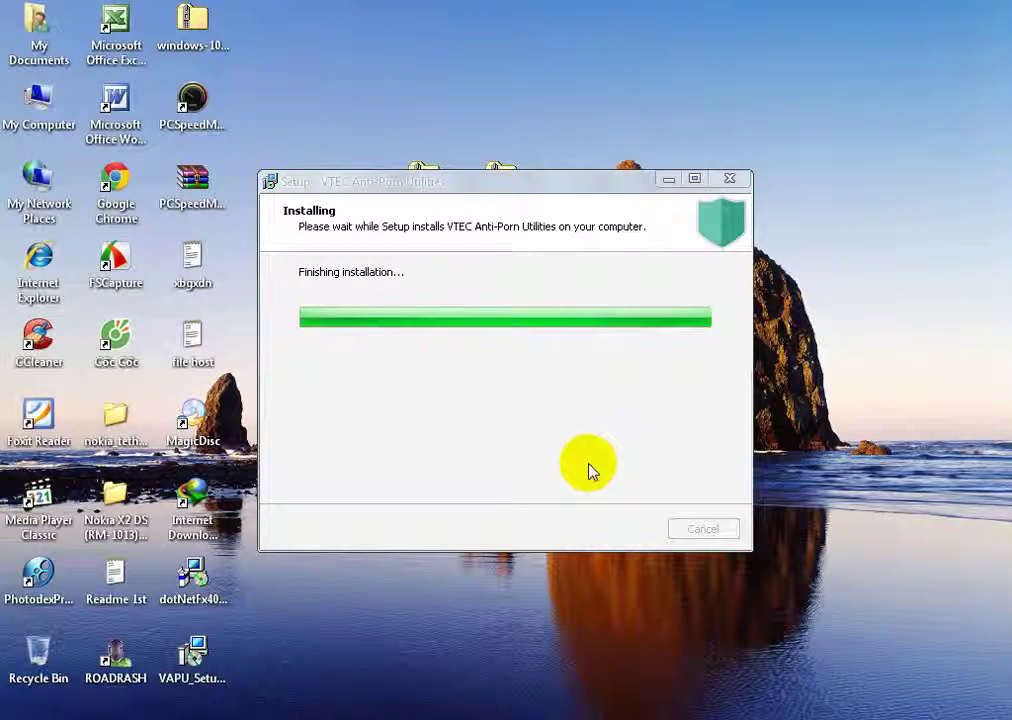
pyautogui.click(750, 712)
pyautogui.click(750, 712)
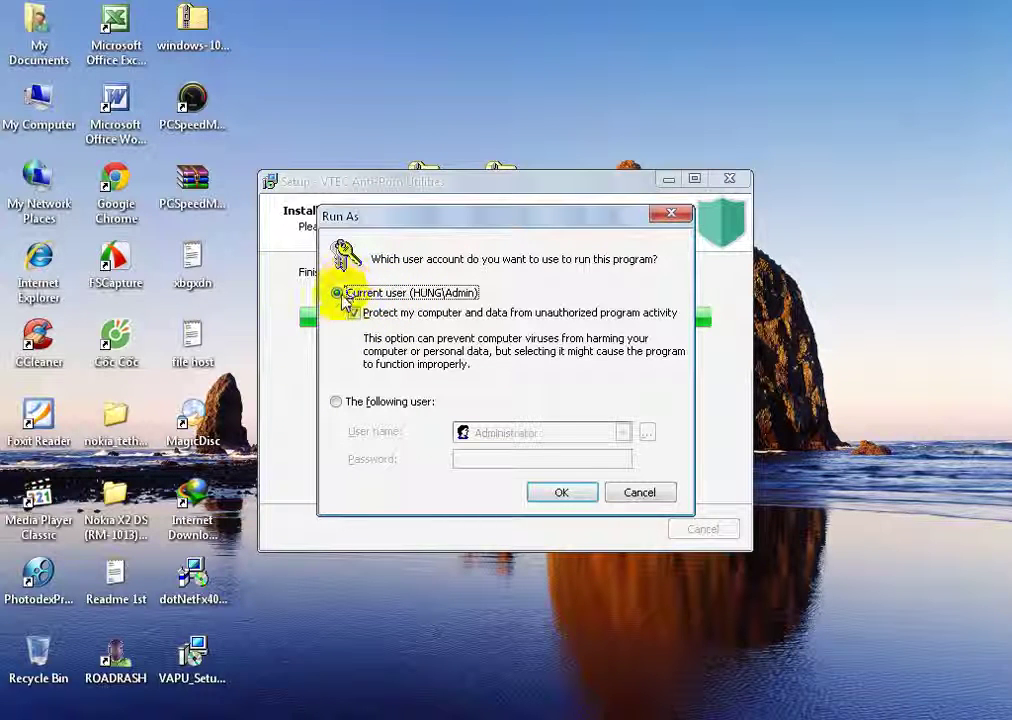
pyautogui.click(558, 493)
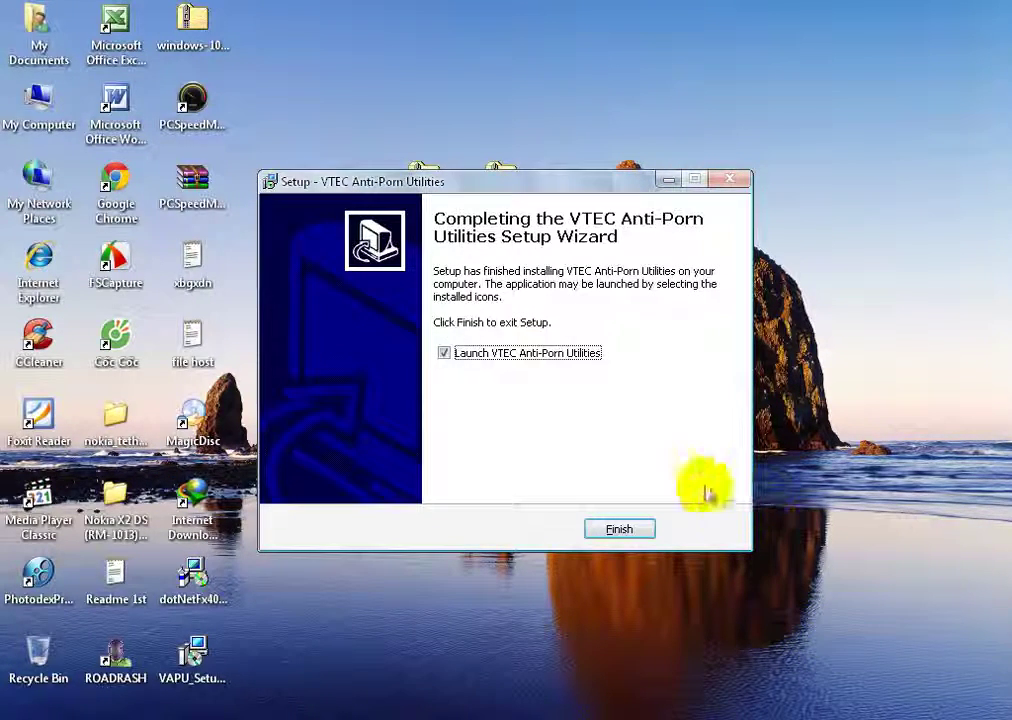
pyautogui.moveTo(445, 177); pyautogui.dragTo(499, 37)
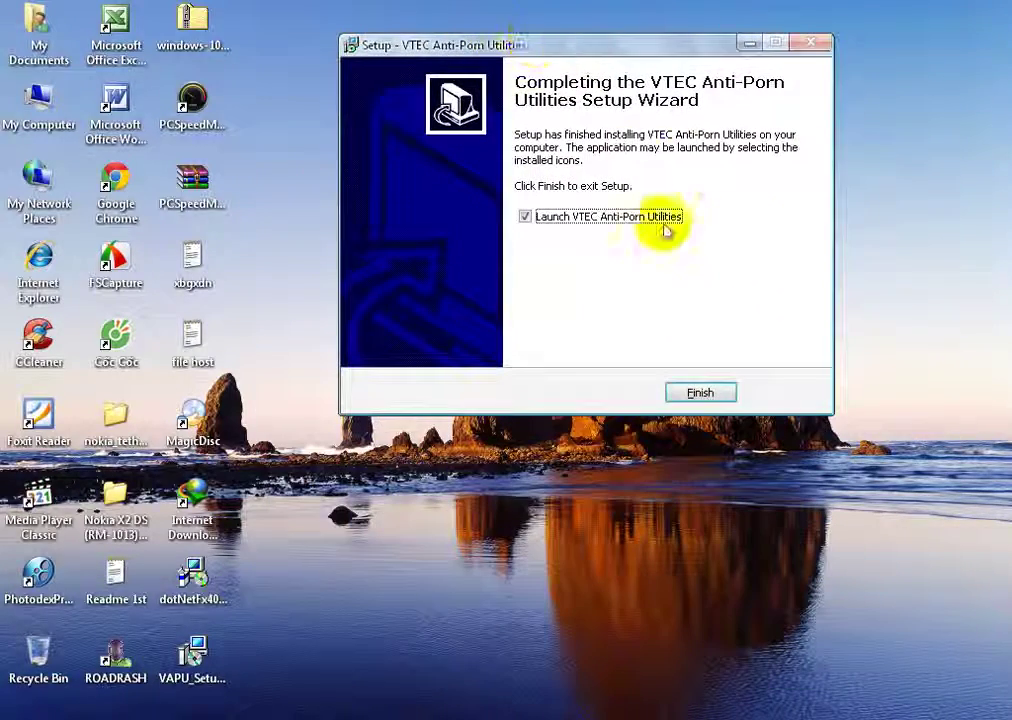
# Step: Finish the setup wizard with VTEC Anti-Porn Utilities set to launch, and refresh the desktop
pyautogui.click(697, 395)
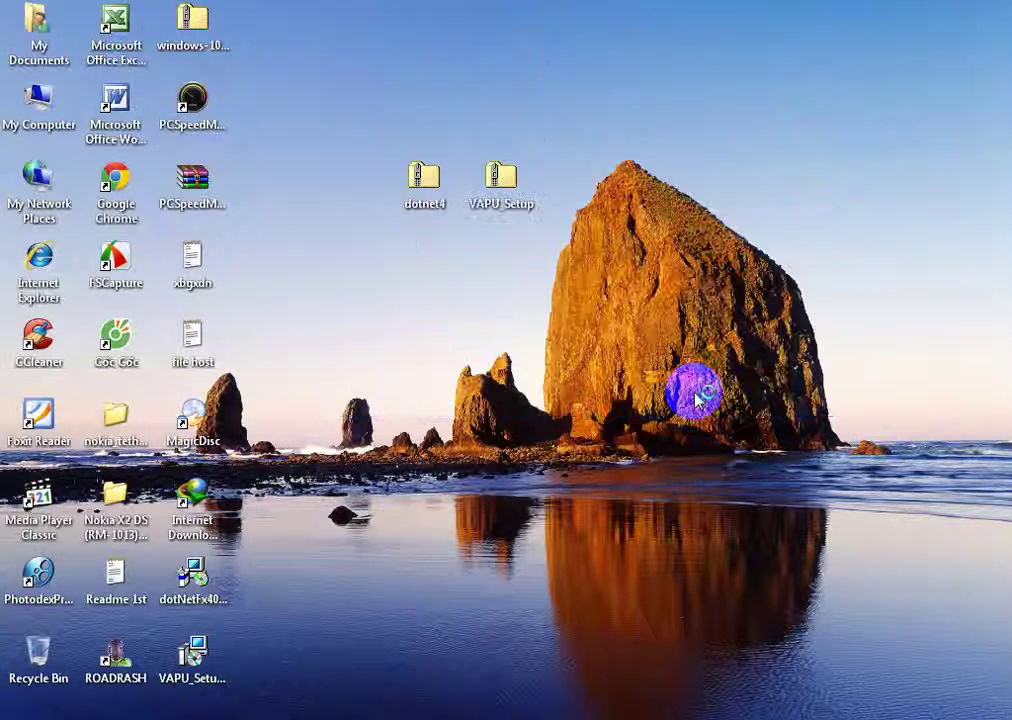
pyautogui.rightClick(545, 400)
pyautogui.click(568, 428)
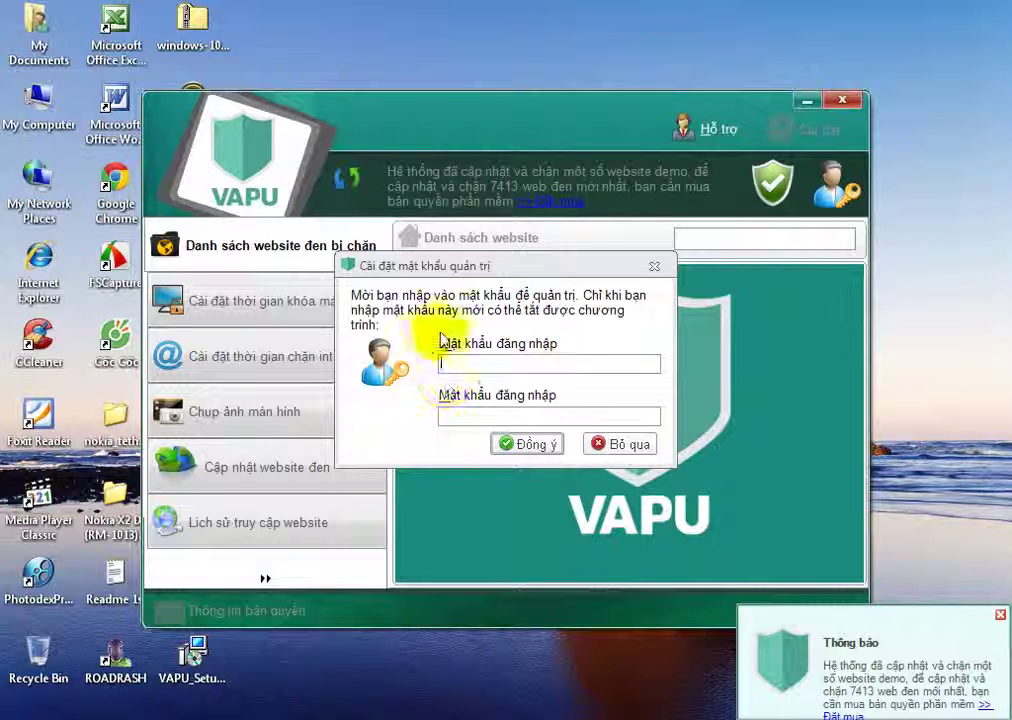
# Step: Skip the administrator password prompt, and reopen it to examine its two password fields without setting a password
pyautogui.click(622, 445)
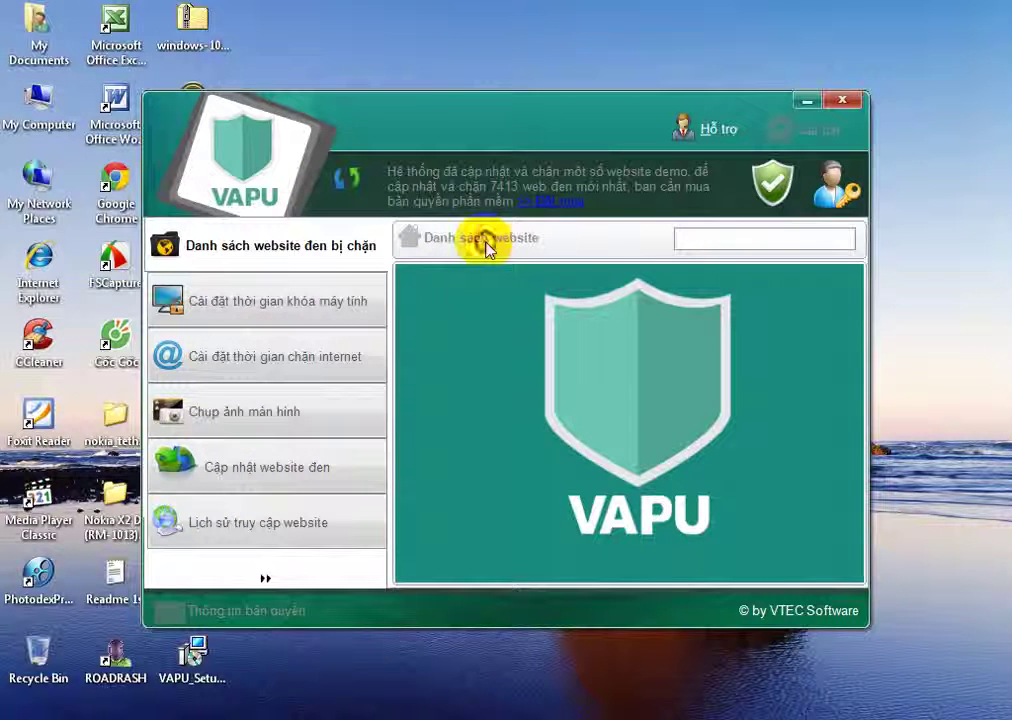
pyautogui.click(713, 240)
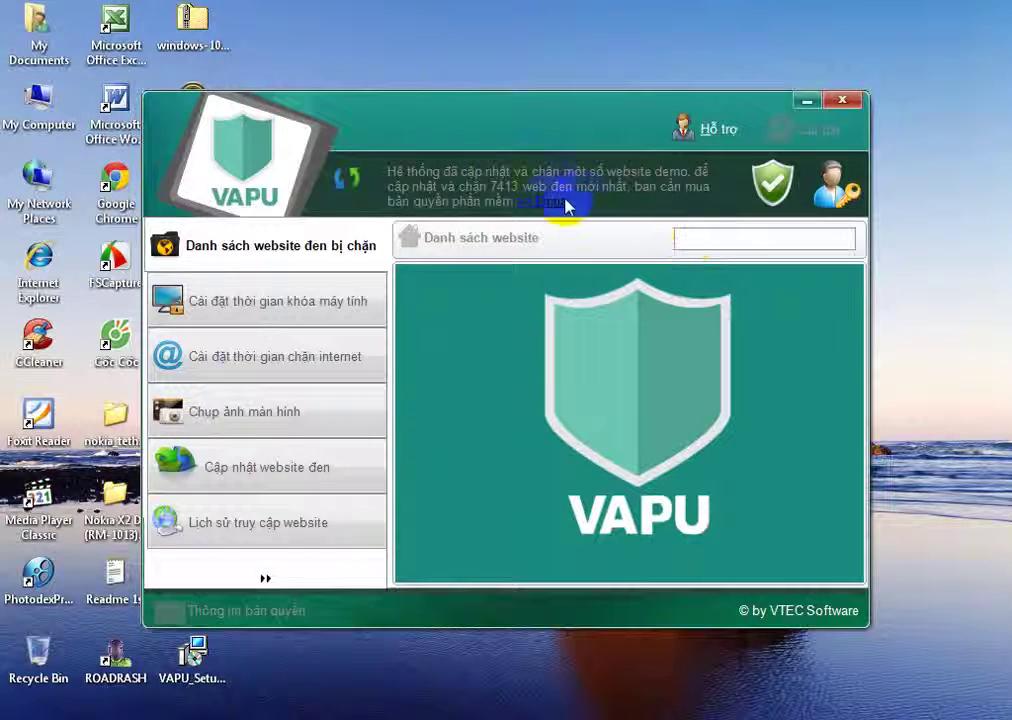
pyautogui.click(842, 200)
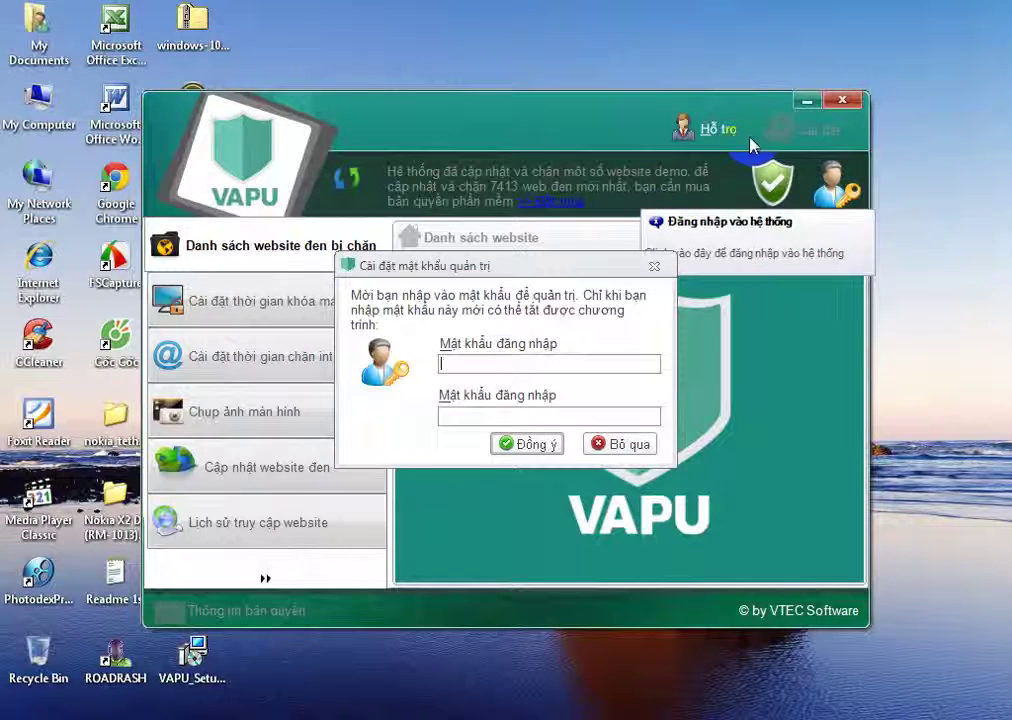
pyautogui.click(651, 272)
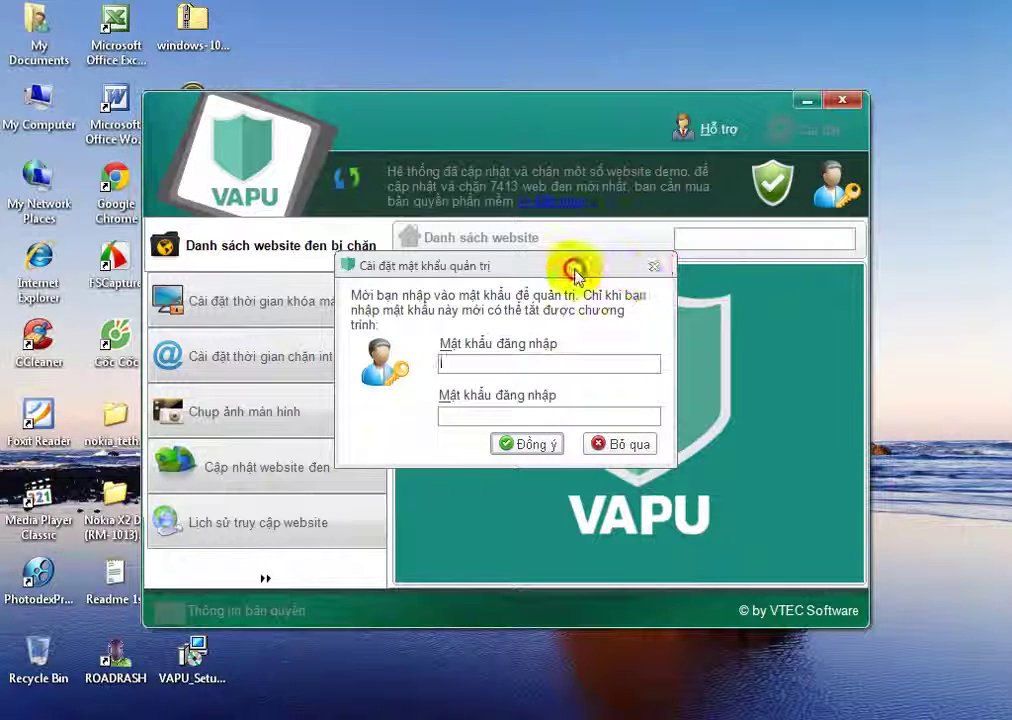
pyautogui.click(832, 196)
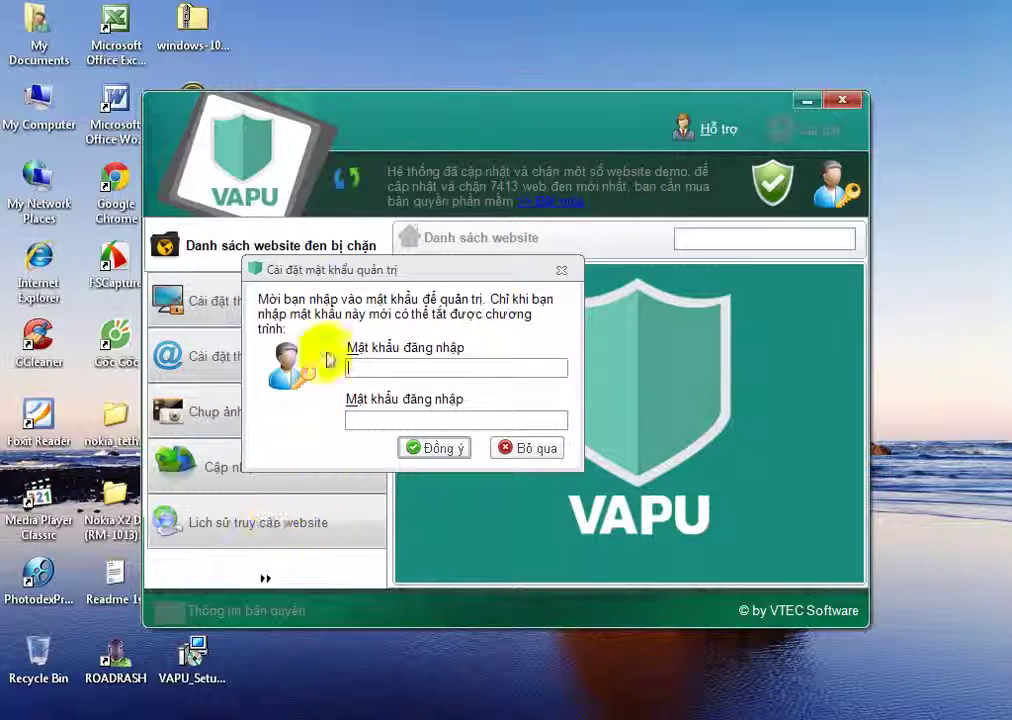
pyautogui.moveTo(379, 268); pyautogui.dragTo(517, 265)
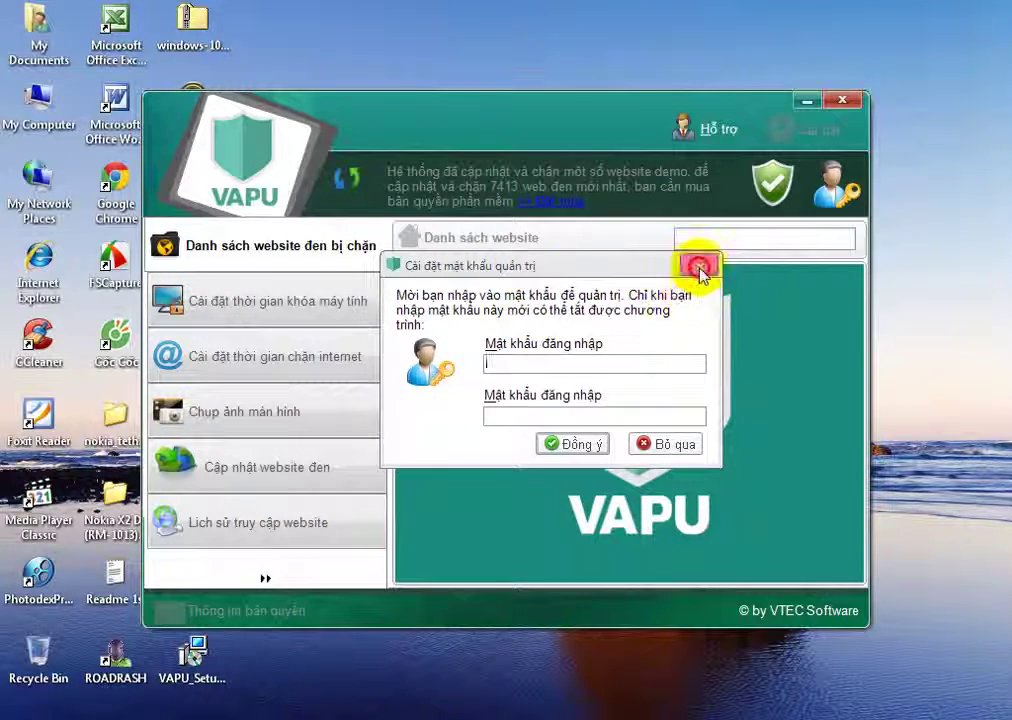
pyautogui.click(699, 266)
# Step: Close the VAPU window and its license registration notification, refreshing the desktop in between
pyautogui.click(843, 105)
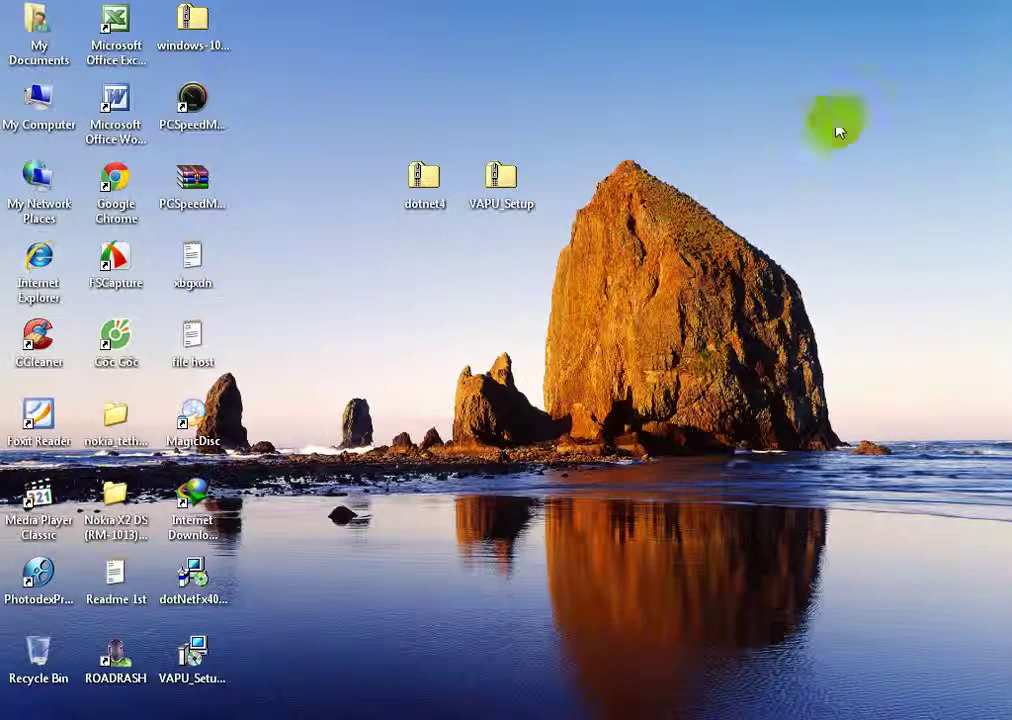
pyautogui.rightClick(707, 312)
pyautogui.click(775, 340)
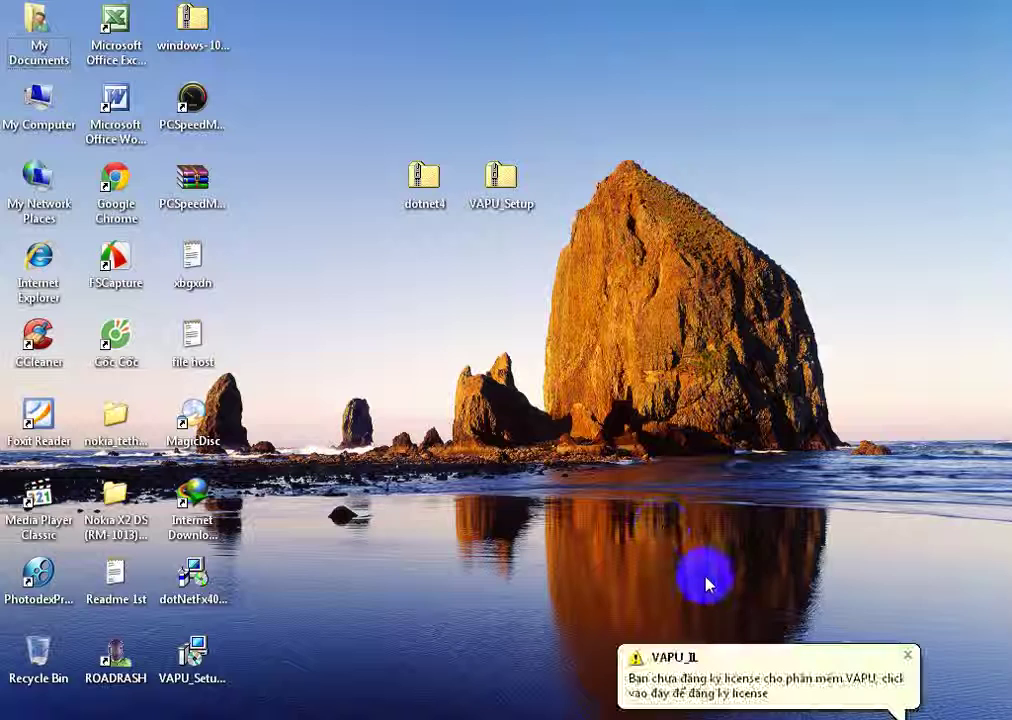
pyautogui.click(906, 656)
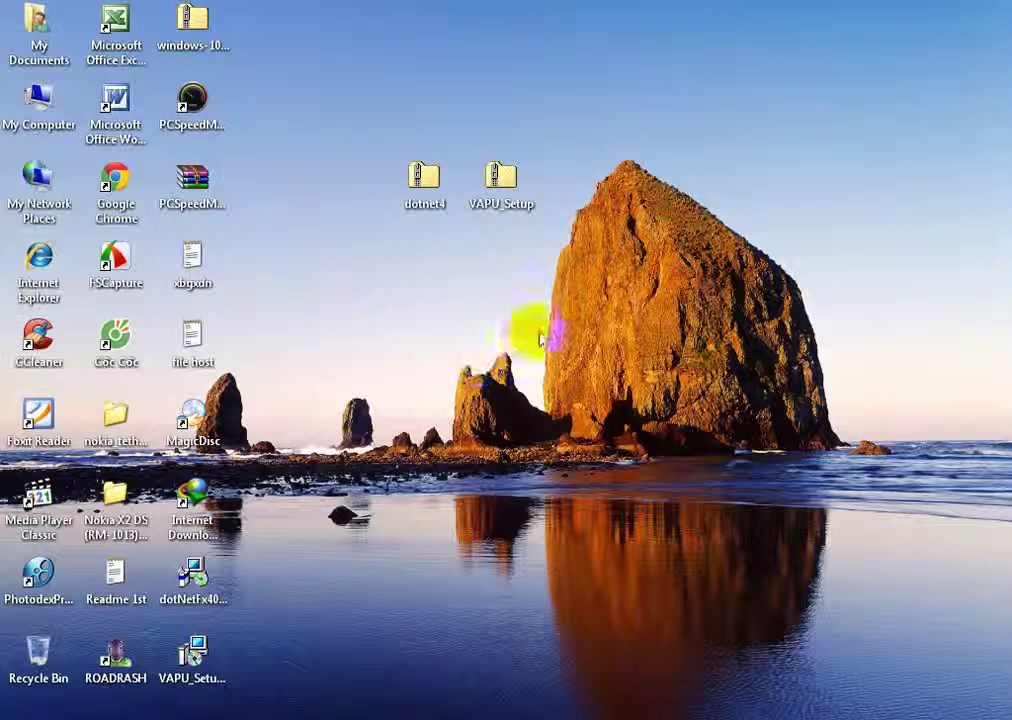